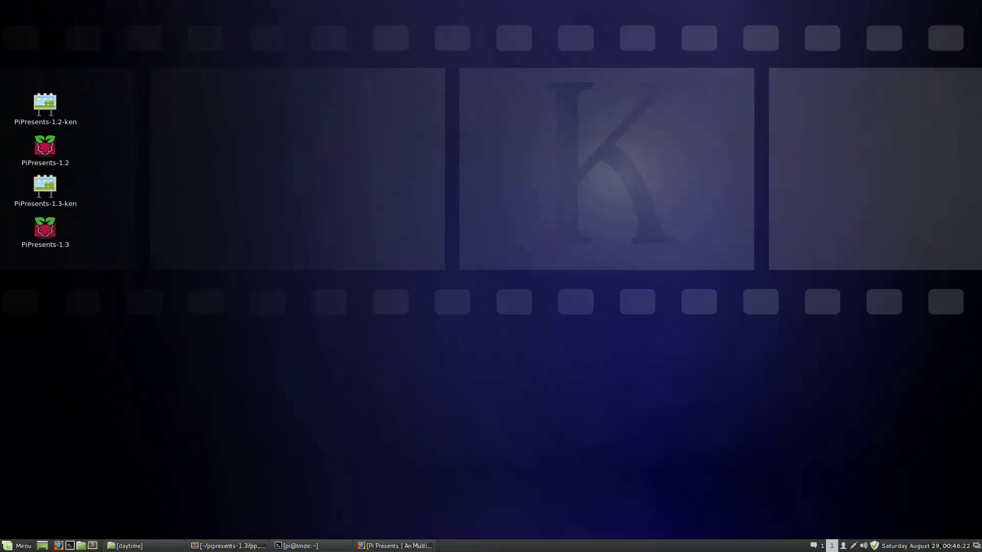
# Switch to Firefox and view the fork network graph of the original pipresents-gapless repository on GitHub.
pyautogui.click(395, 545)
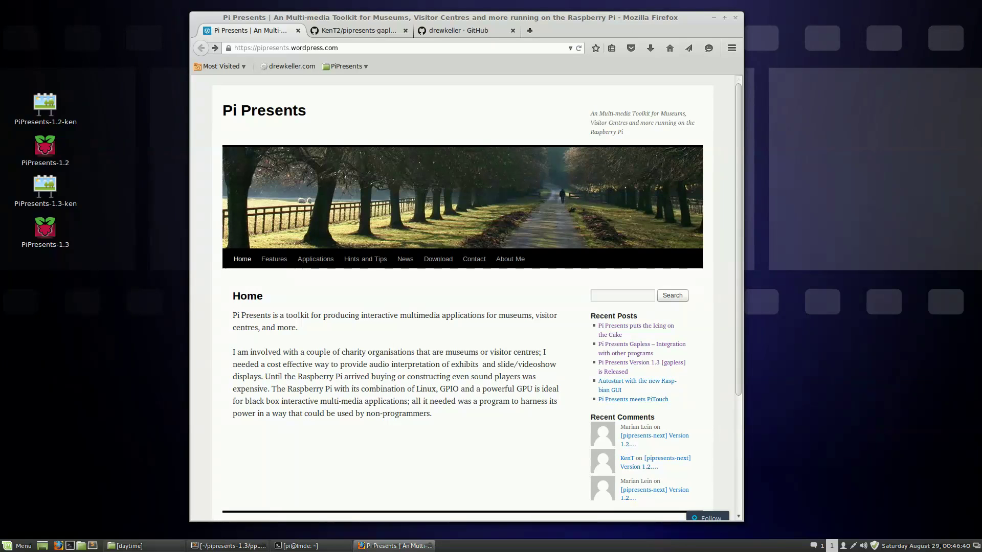
pyautogui.hotkey('ctrl', 'Tab')
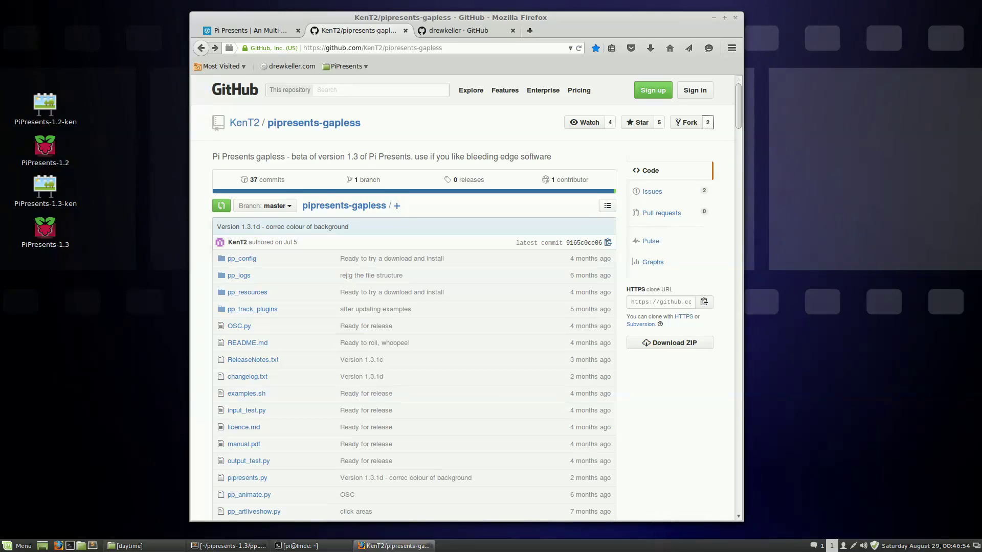
pyautogui.click(707, 123)
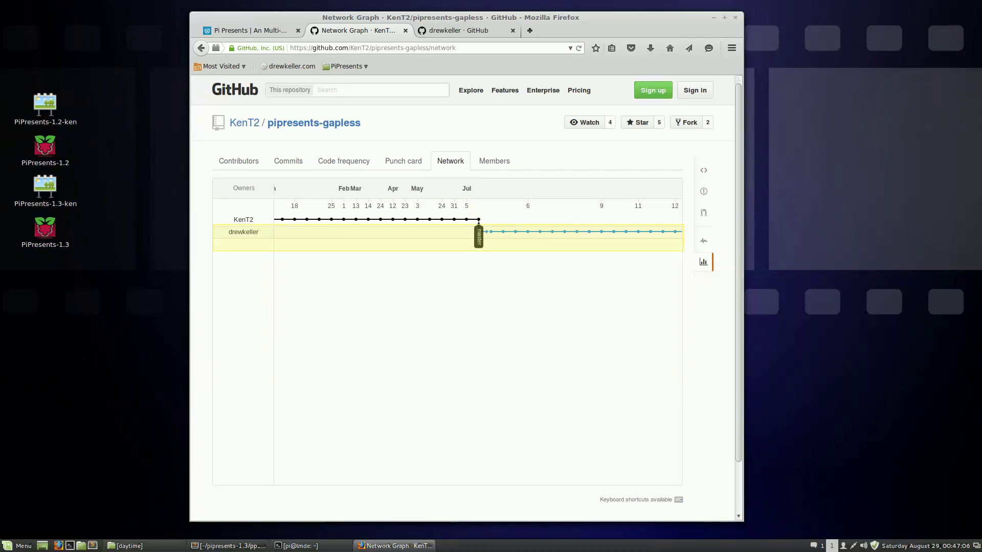
# Open the forked pipresents-gapless repository from the fork owner's GitHub profile and read its README down to the Download Pi Presents instructions.
pyautogui.click(458, 30)
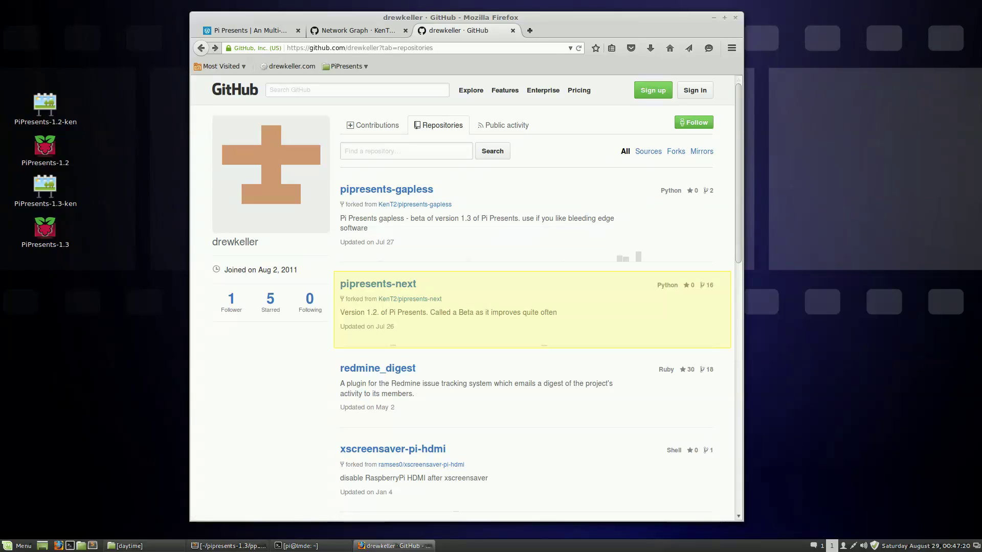
pyautogui.click(386, 189)
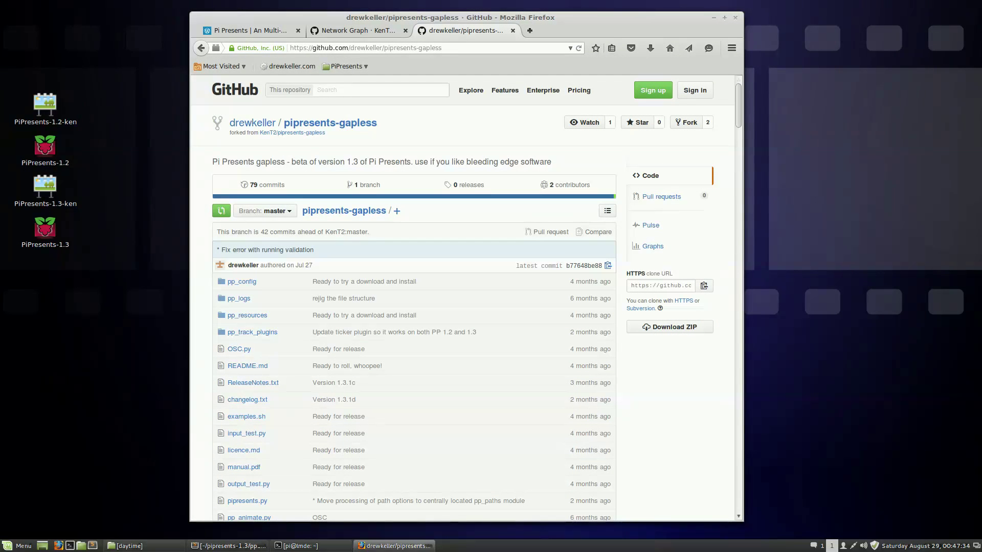
pyautogui.scroll(-10, 414, 297)
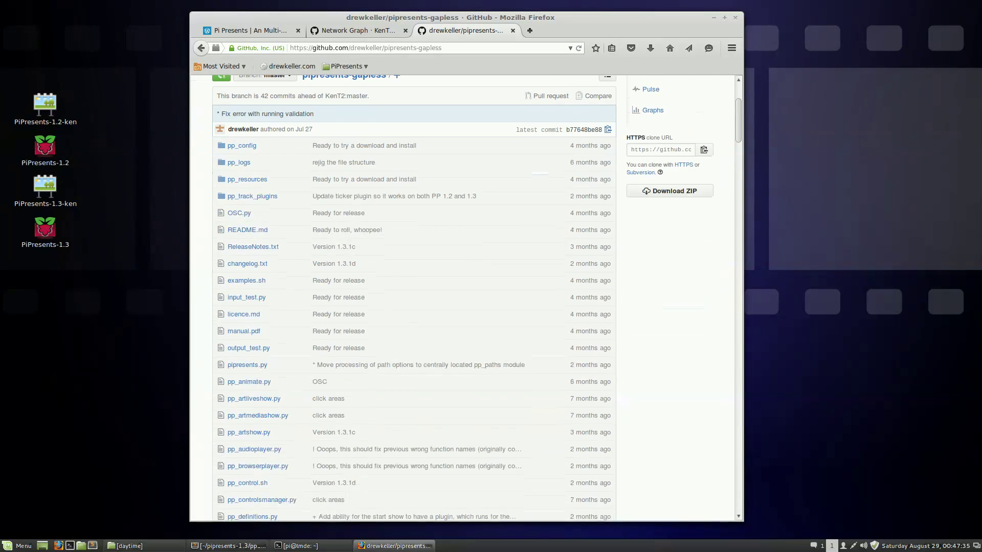
pyautogui.scroll(-15, 414, 296)
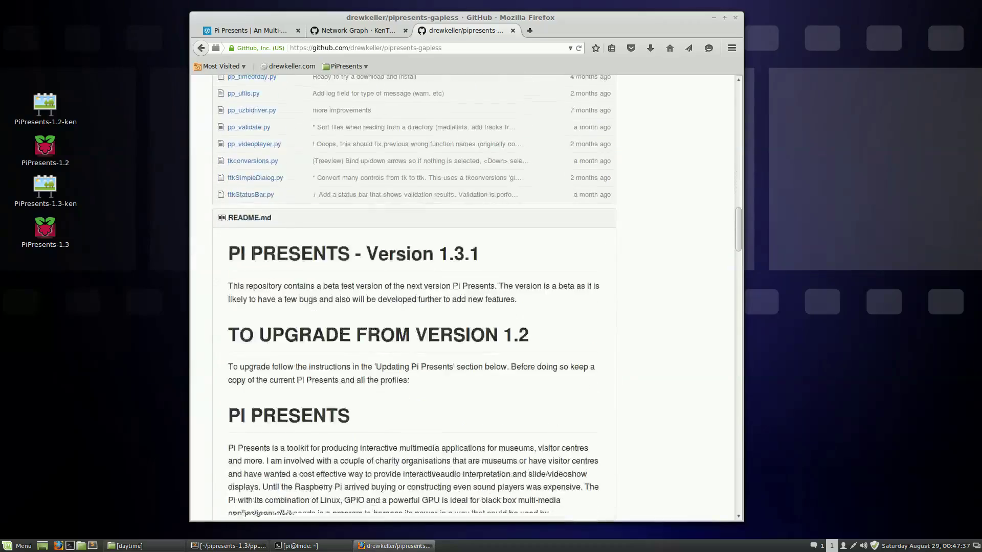
pyautogui.scroll(-12, 415, 297)
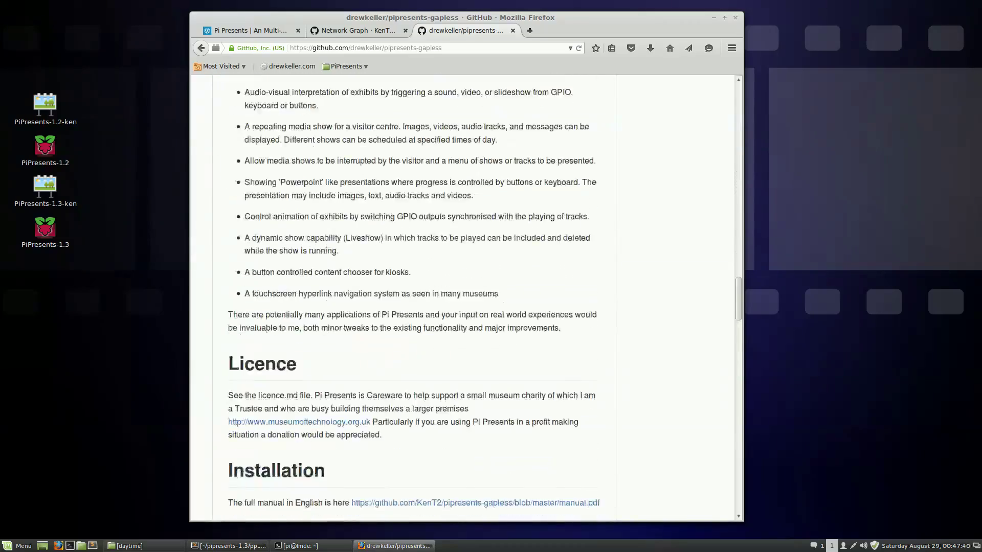
pyautogui.scroll(-10, 414, 297)
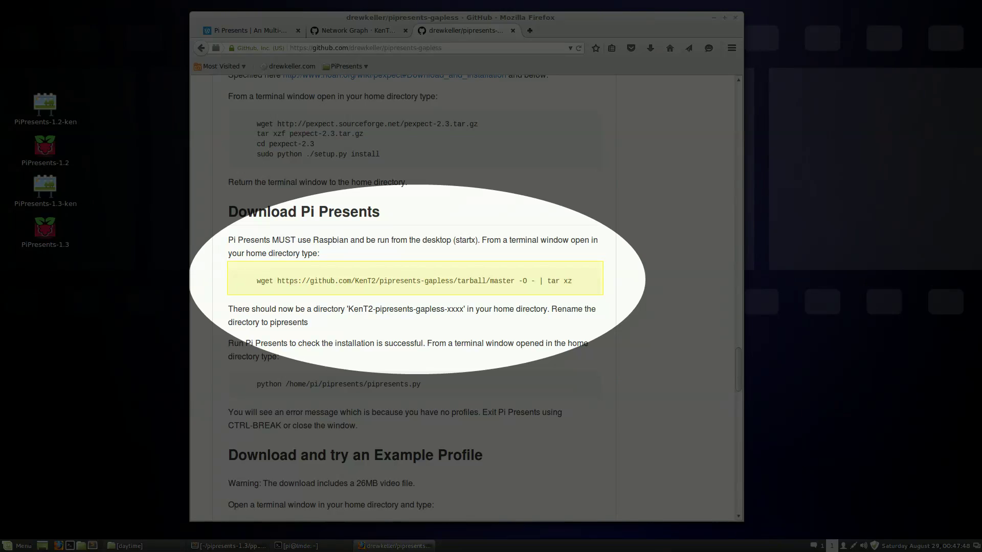
# Switch to the terminal and rerun ./pipresents-1.3/pp_editor.py -o ./pi-foyer-1.3/ -p daytime.
pyautogui.press('super+d')
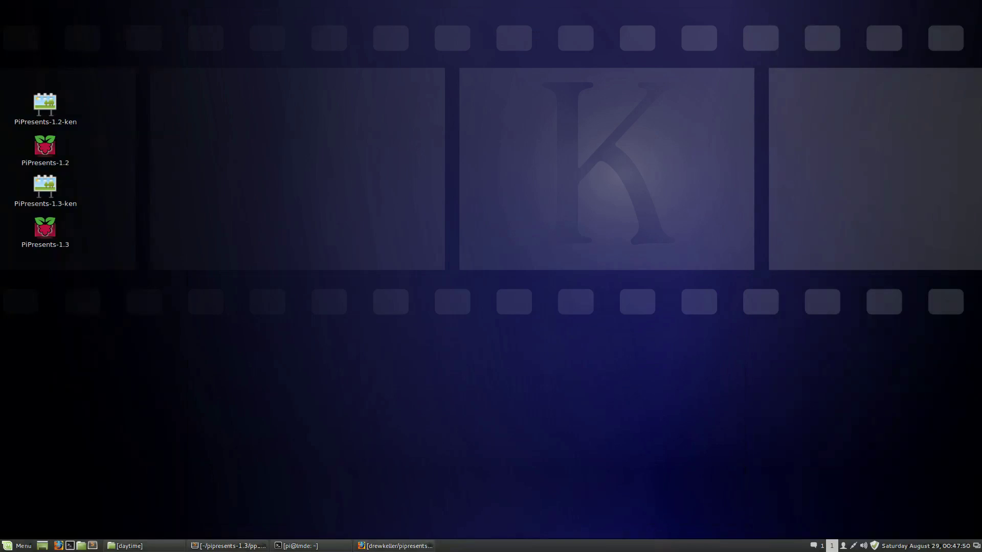
pyautogui.click(301, 546)
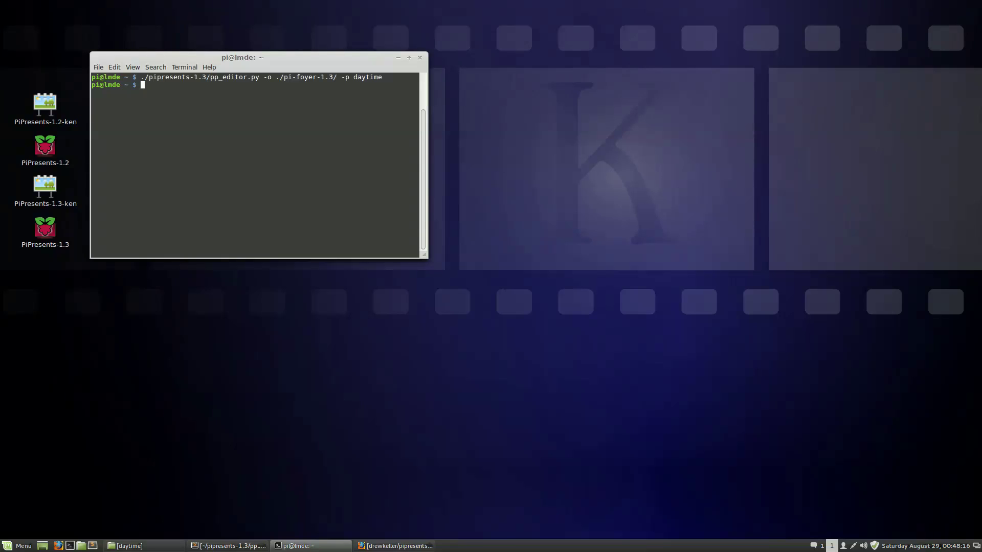
pyautogui.press('Up')
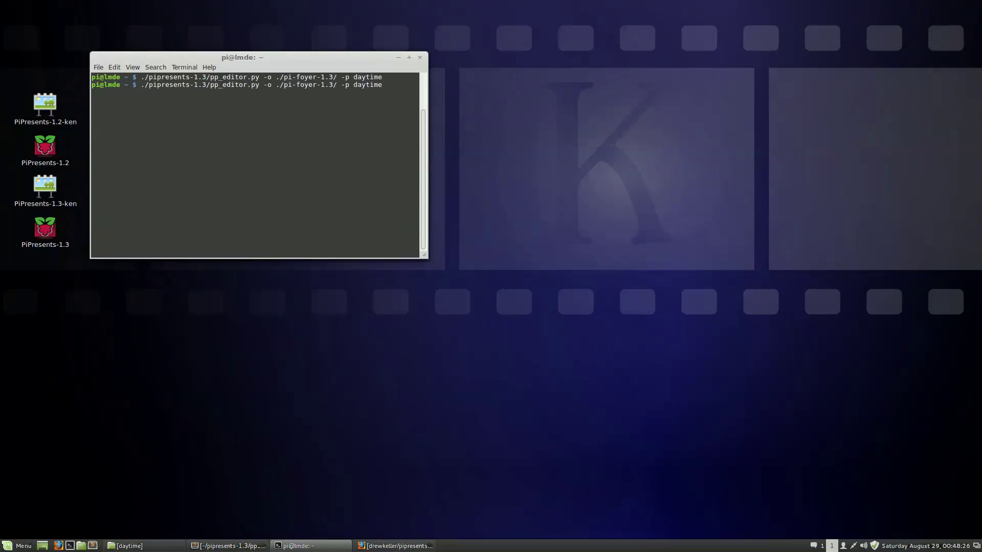
pyautogui.press('Return')
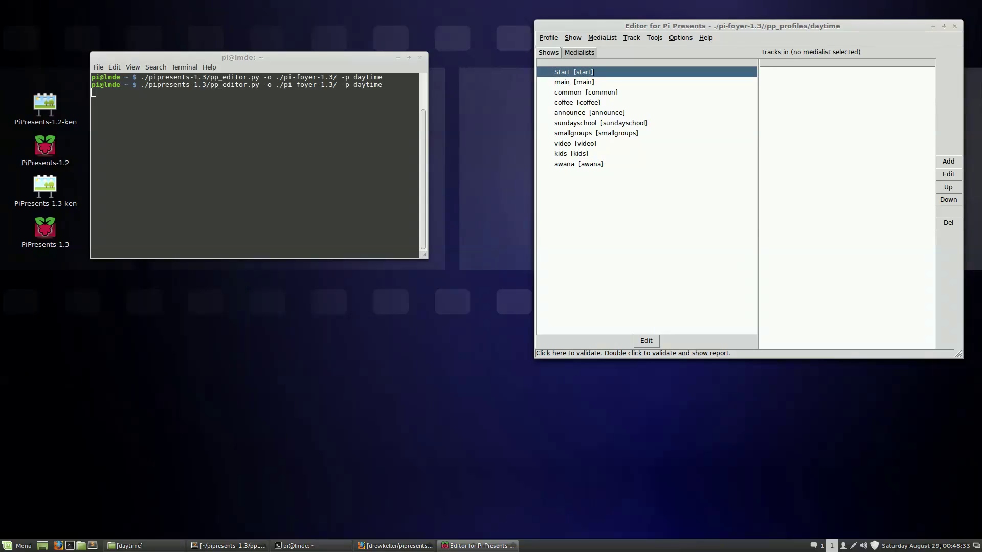
# Launch the PiPresents-1.3-ken editor, open the profile /home/pi/pi-foyer-1.3/pp_profiles/daytime and select the common show.
pyautogui.click(45, 187)
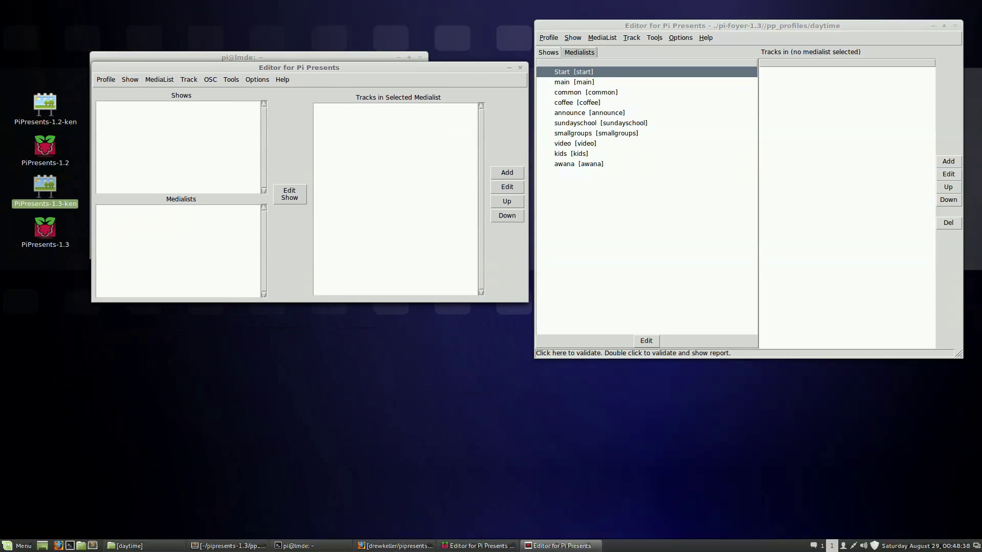
pyautogui.click(106, 79)
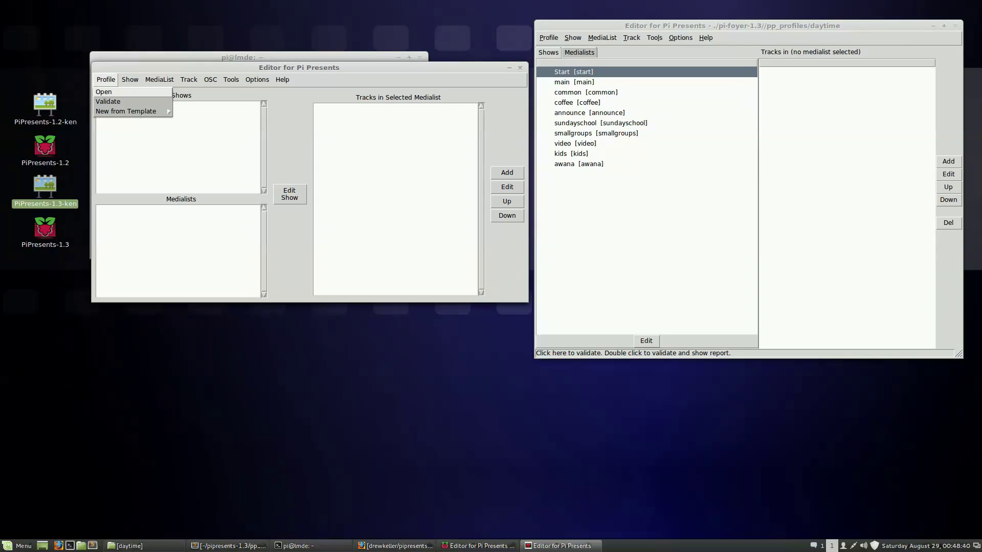
pyautogui.click(107, 93)
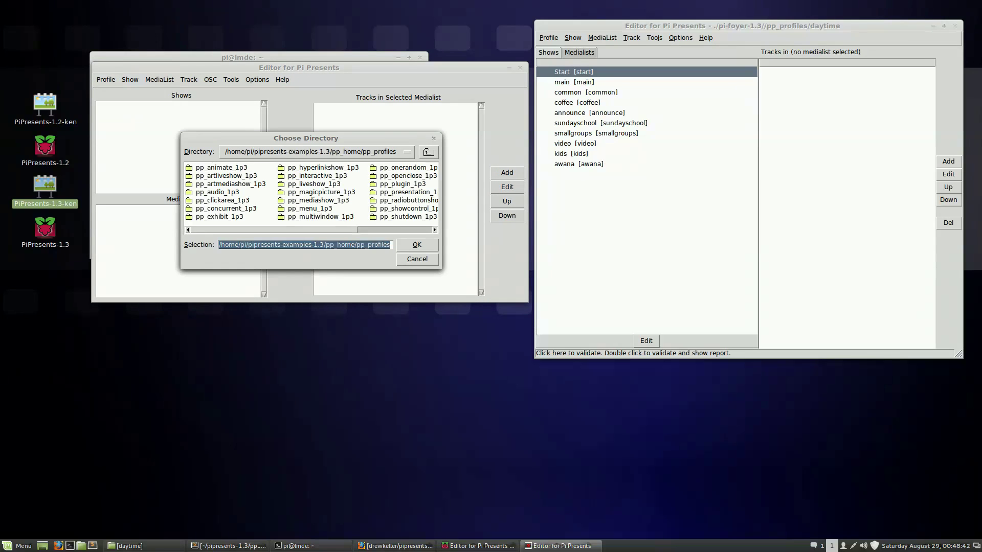
pyautogui.click(428, 152)
pyautogui.click(393, 152)
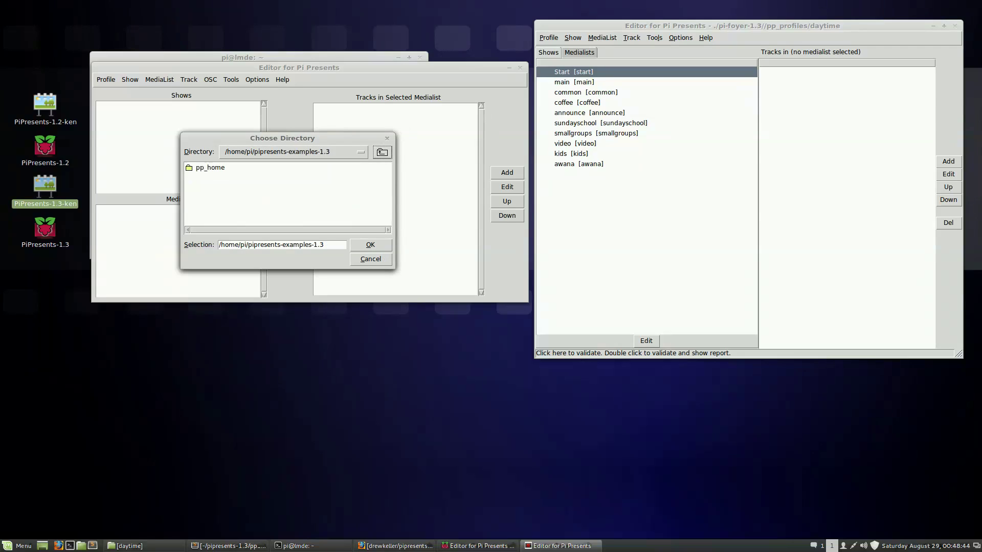
pyautogui.click(382, 152)
pyautogui.doubleClick(295, 216)
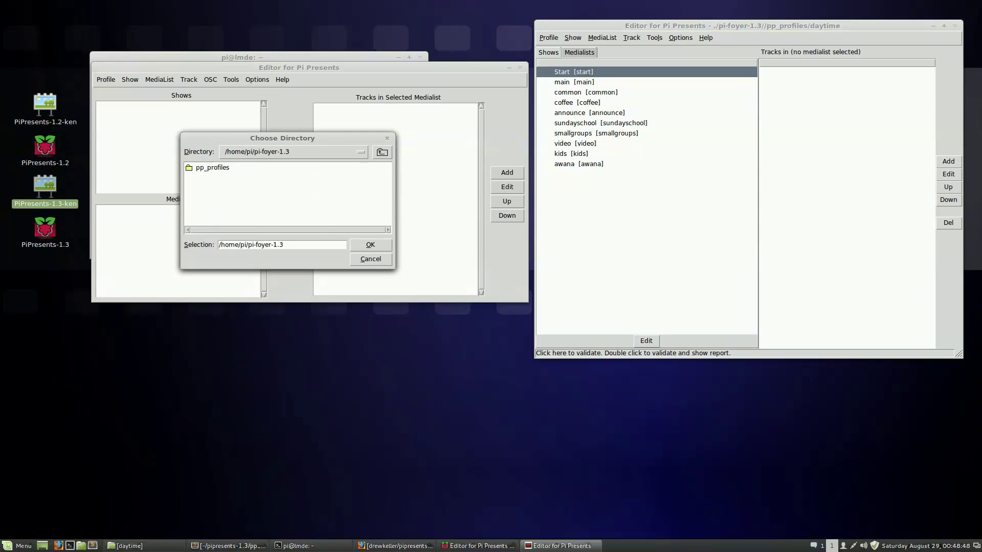
pyautogui.doubleClick(212, 167)
pyautogui.doubleClick(210, 168)
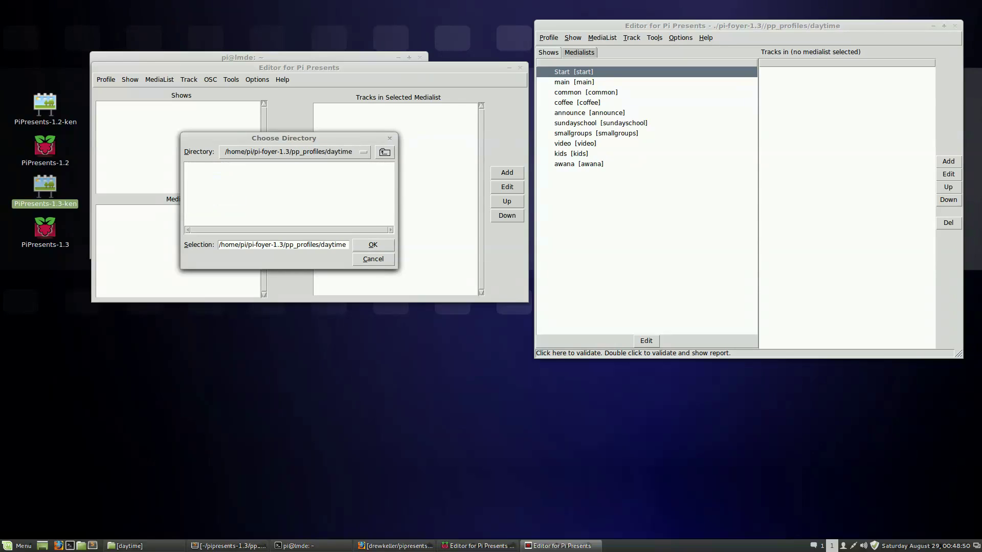
pyautogui.click(373, 245)
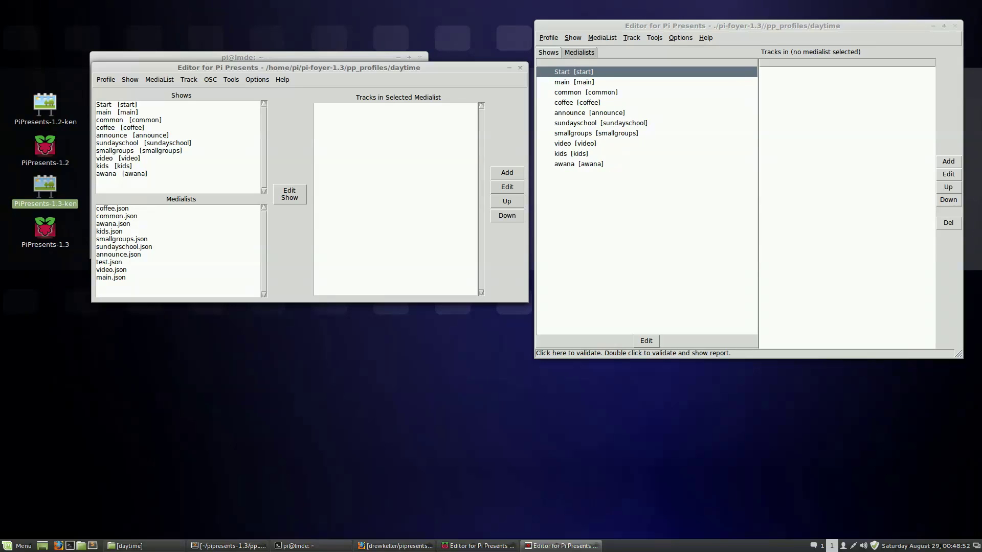
pyautogui.click(128, 120)
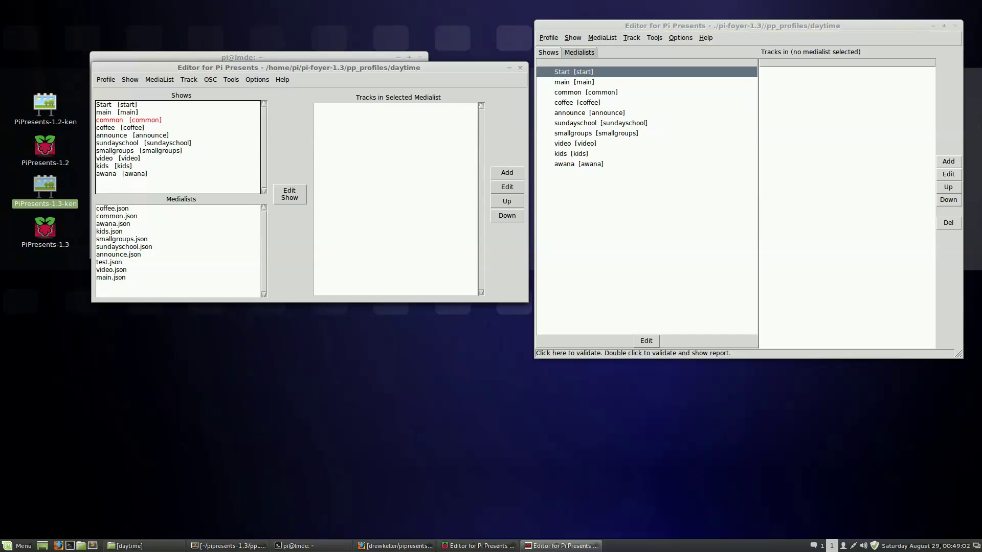
# Enlarge the newer editor window and move it over the original editor, then close and relaunch it with the same terminal command.
pyautogui.hotkey('alt', 'Tab')
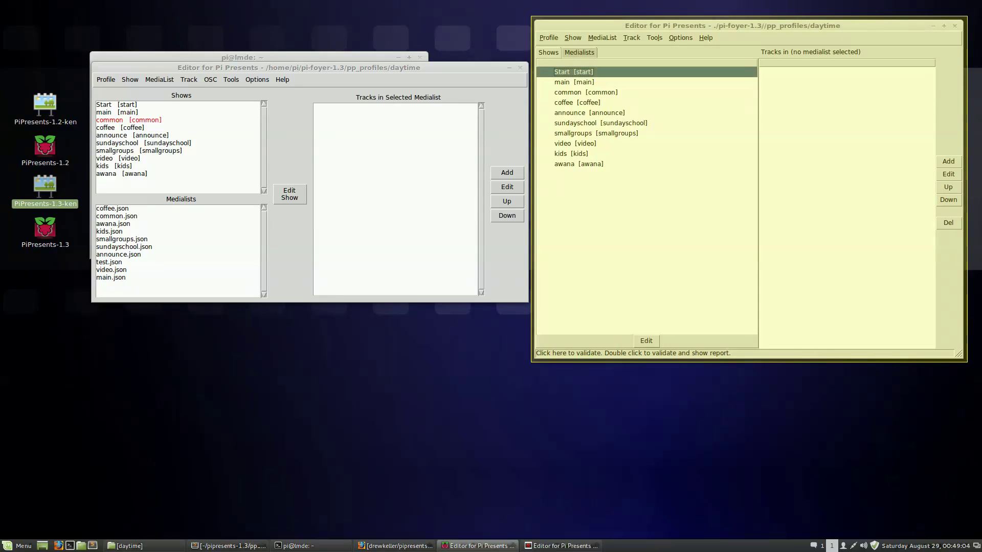
pyautogui.moveTo(960, 355); pyautogui.dragTo(916, 329)
pyautogui.moveTo(948, 355); pyautogui.dragTo(970, 376)
pyautogui.moveTo(736, 25); pyautogui.dragTo(379, 155)
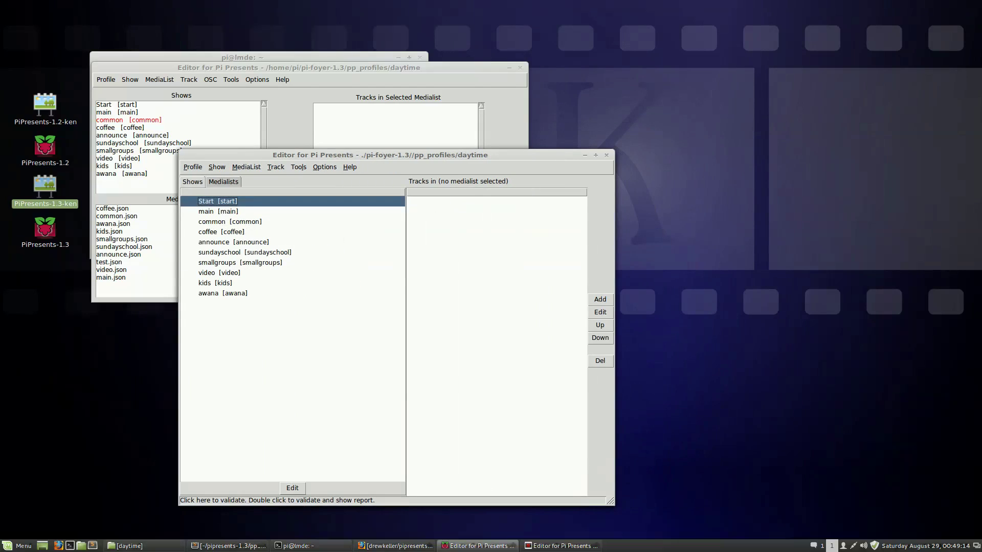
pyautogui.hotkey('alt', 'F4')
pyautogui.hotkey('alt', 'Tab')
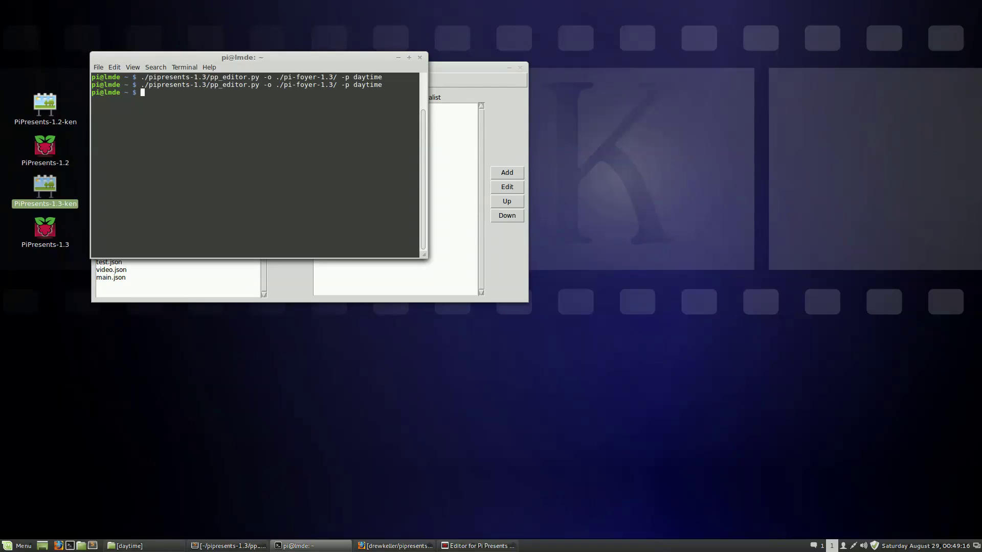
pyautogui.press('Up')
pyautogui.press('Return')
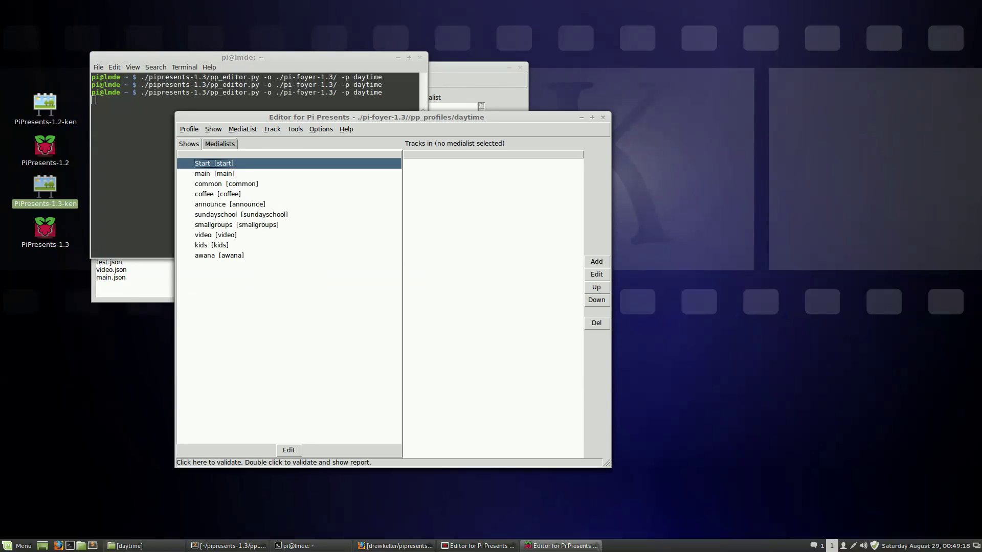
# Move the newer editor window clear of the terminal and original editor, then close it and rerun its launch command.
pyautogui.moveTo(376, 117); pyautogui.dragTo(747, 44)
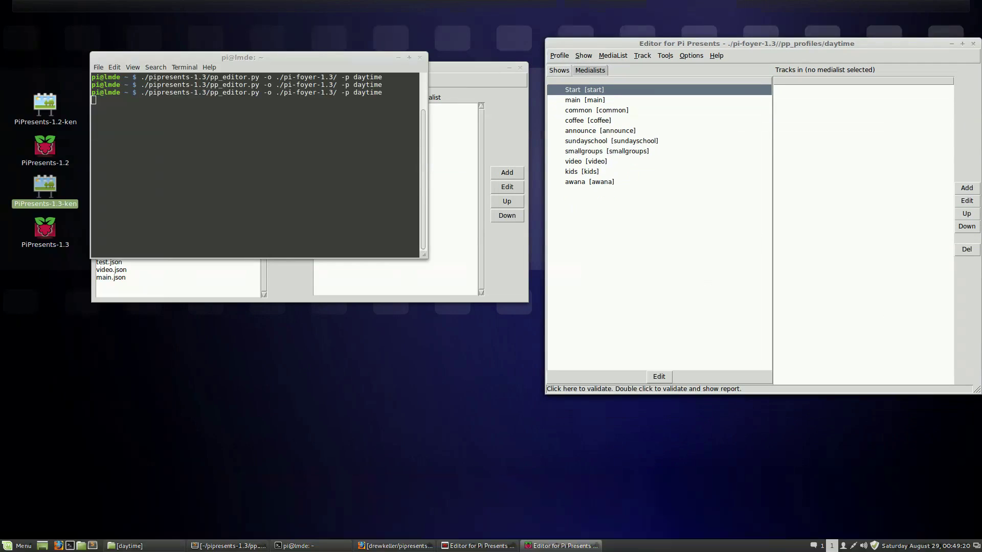
pyautogui.hotkey('alt', 'F4')
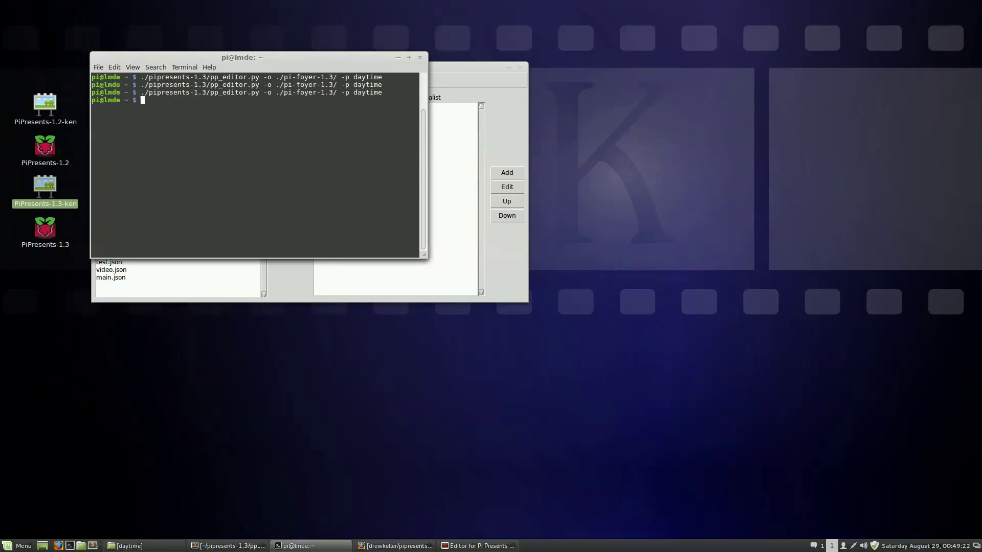
pyautogui.press('Up')
pyautogui.press('Return')
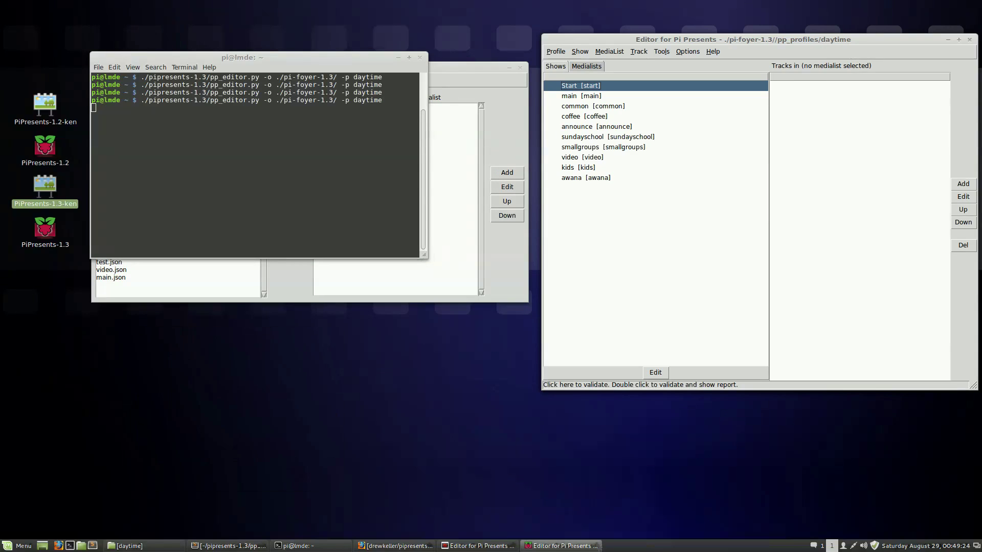
# Bring the original editor forward for comparison and examine the newer editor's Shows and Medialists views, including the sundayschool and coffee tracks.
pyautogui.hotkey('alt', 'Tab')
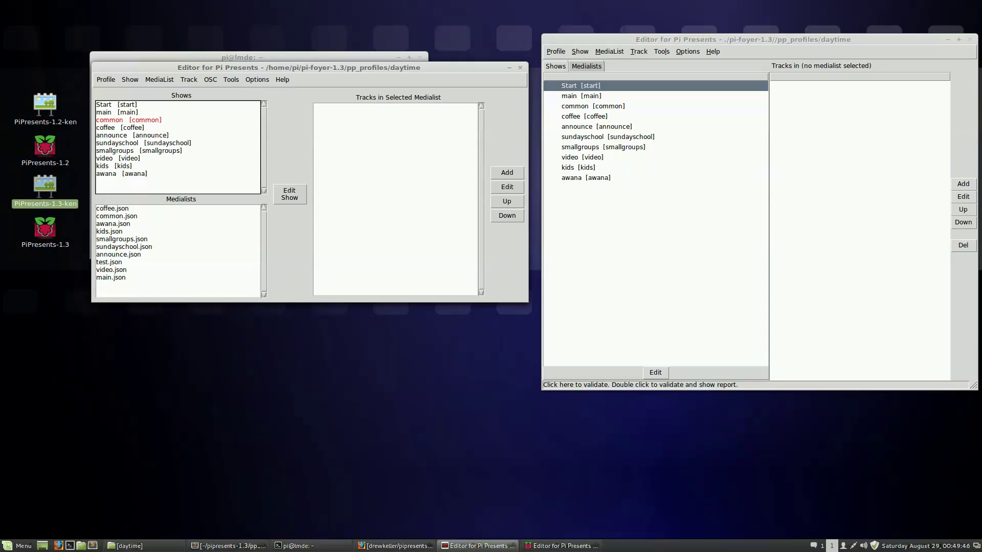
pyautogui.click(585, 66)
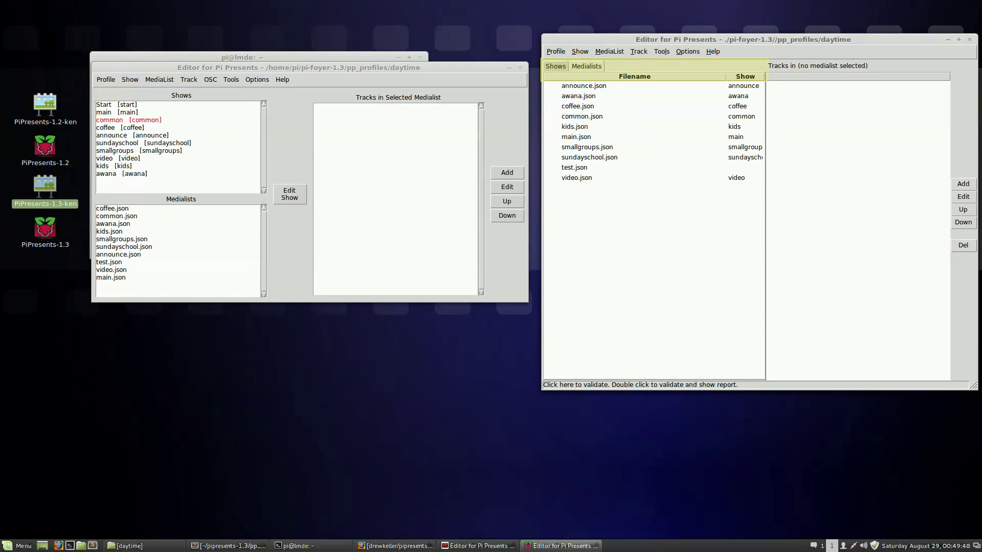
pyautogui.click(555, 66)
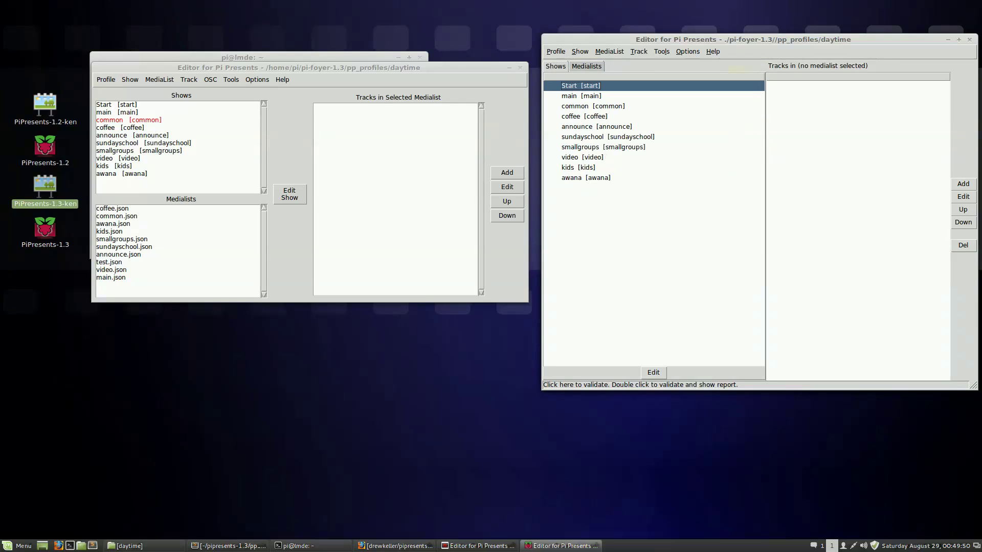
pyautogui.click(607, 137)
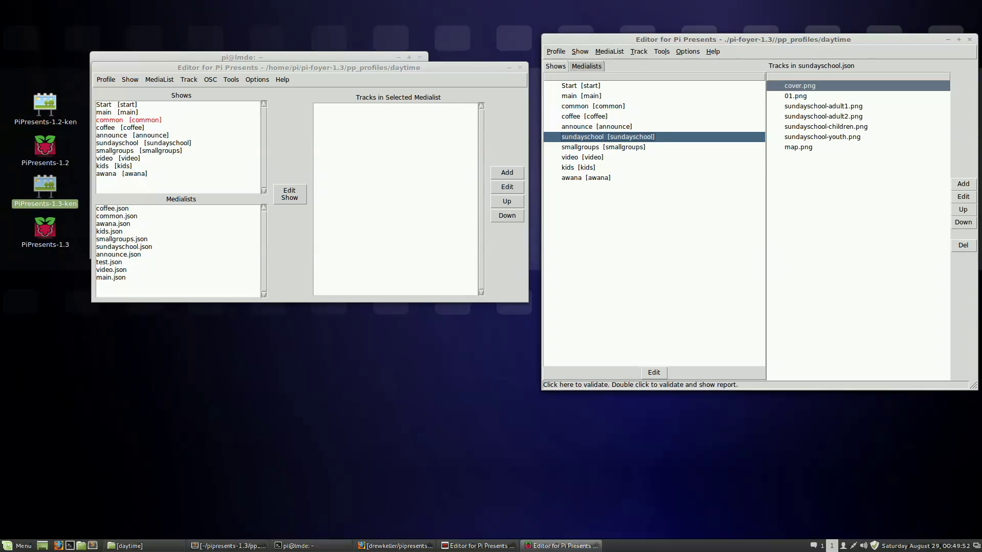
pyautogui.click(586, 66)
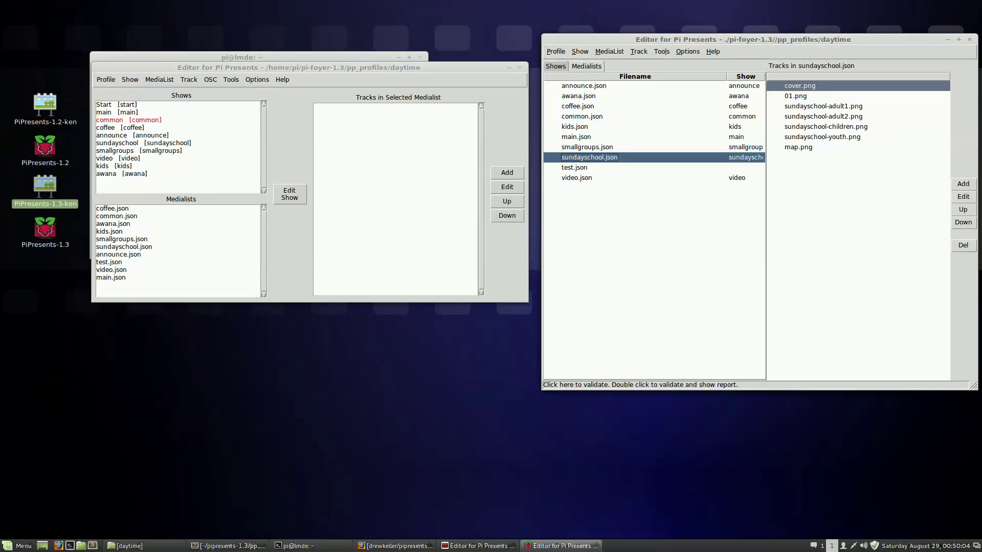
pyautogui.click(555, 66)
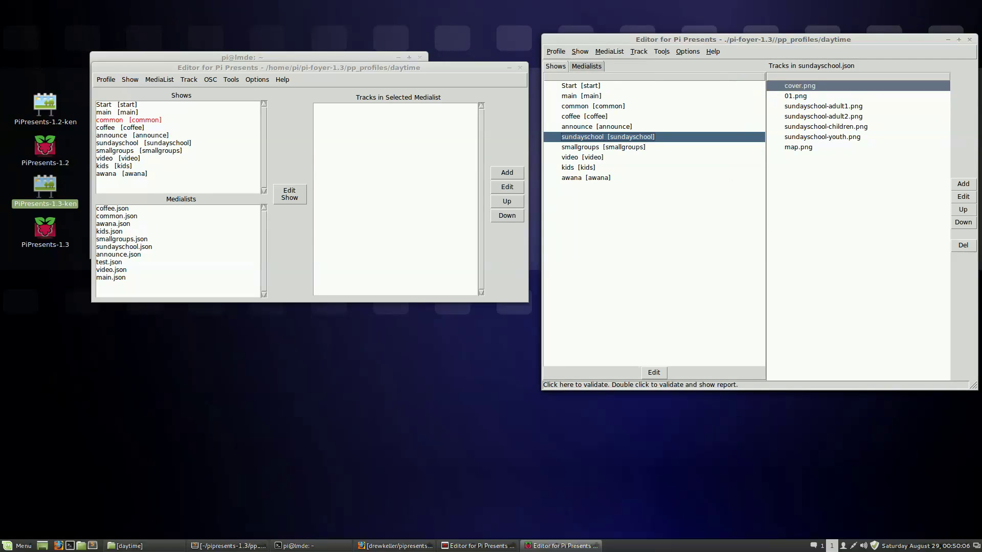
pyautogui.click(584, 116)
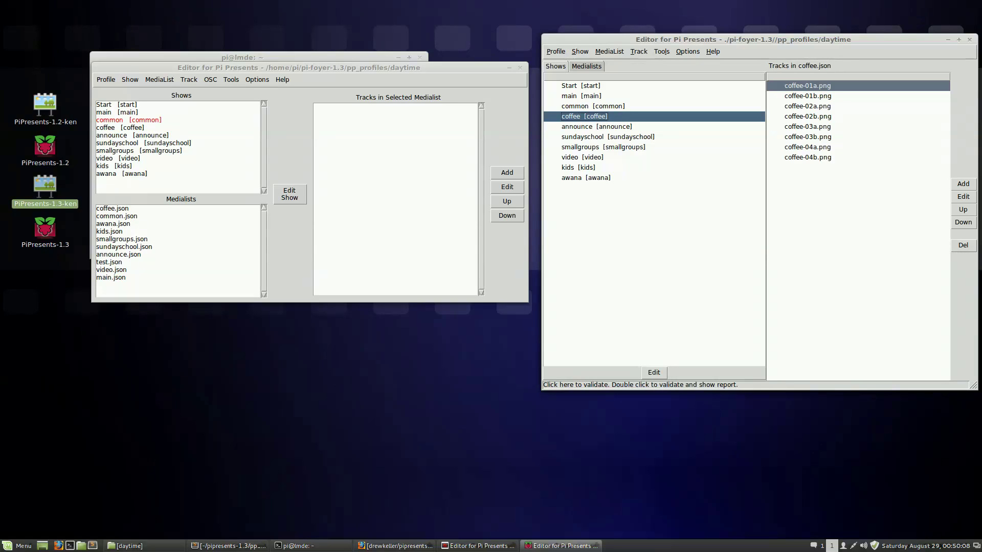
# View the tracks of the smallgroups, video and awana shows in the newer editor.
pyautogui.click(602, 147)
pyautogui.click(583, 157)
pyautogui.click(586, 178)
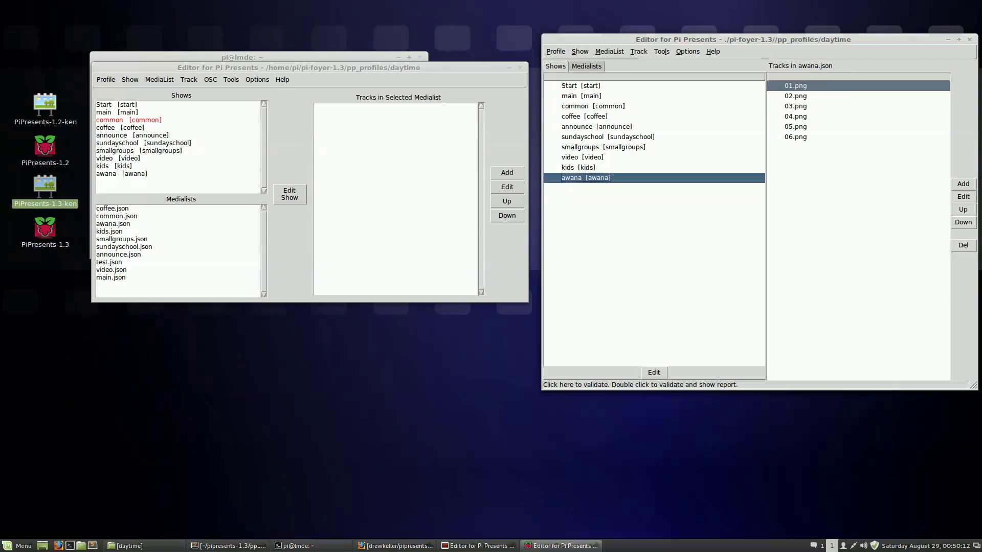
# Browse the shows in the original editor and view the tracks of its video, smallgroups, common, kids and announce medialists for comparison.
pyautogui.click(132, 135)
pyautogui.press('Down')
pyautogui.press('Down')
pyautogui.press('Down')
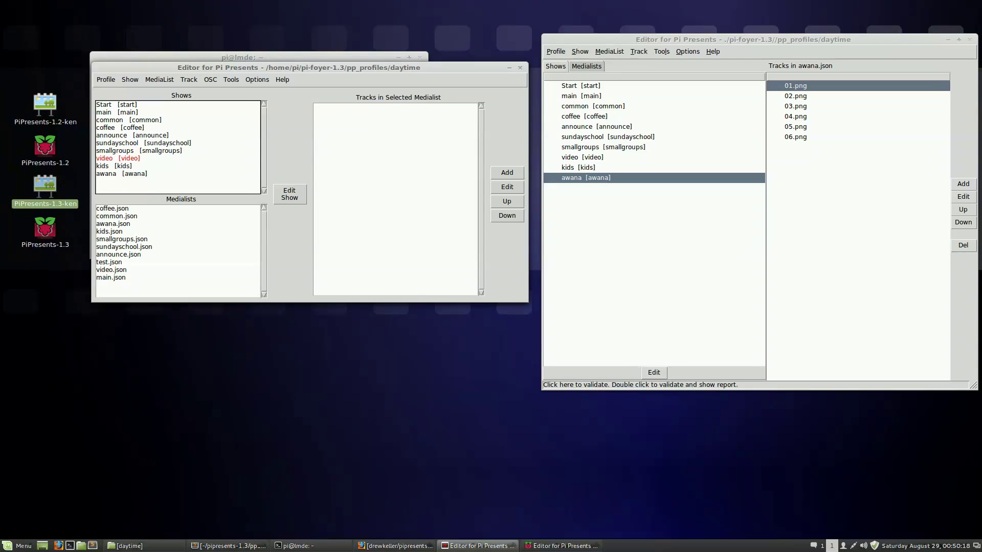
pyautogui.click(111, 269)
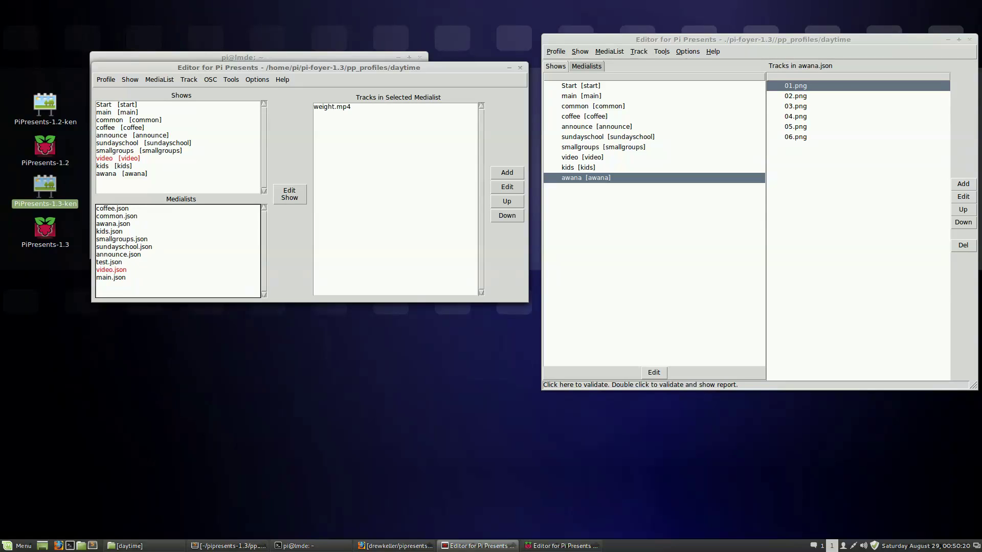
pyautogui.click(122, 239)
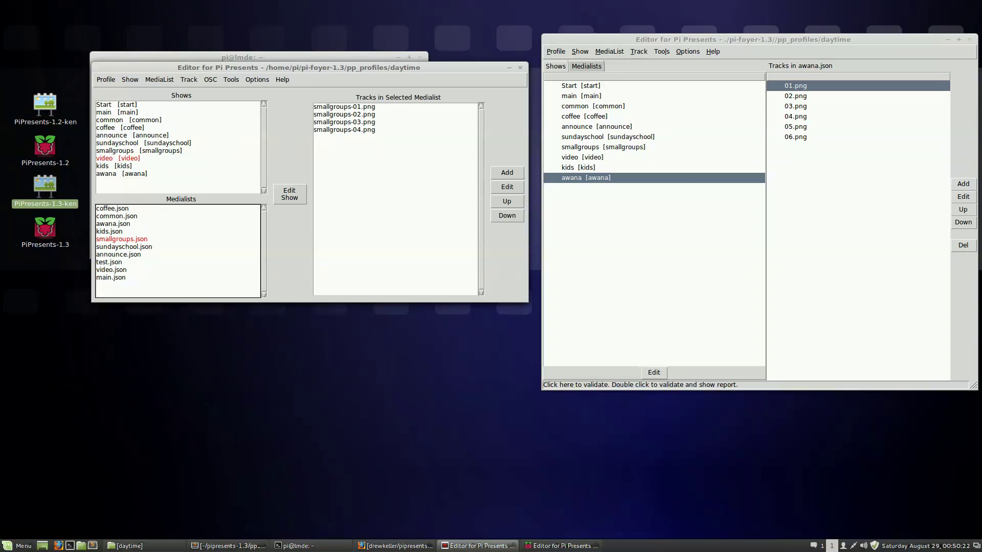
pyautogui.click(120, 128)
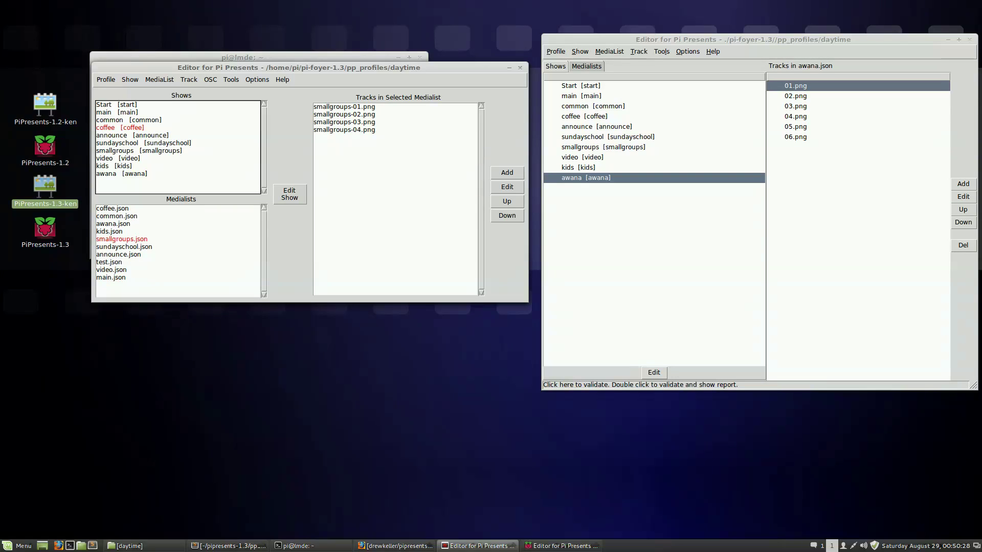
pyautogui.click(117, 216)
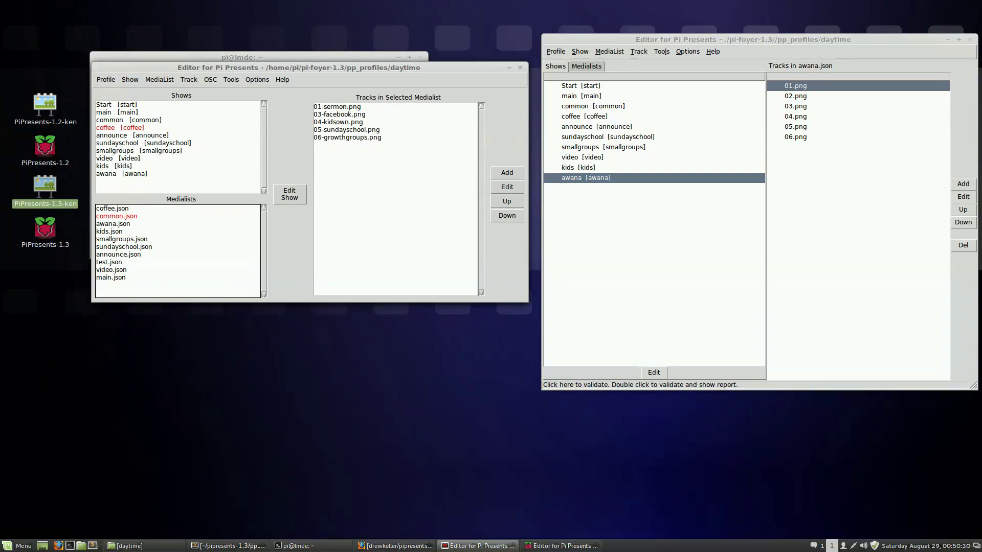
pyautogui.click(109, 231)
pyautogui.click(118, 254)
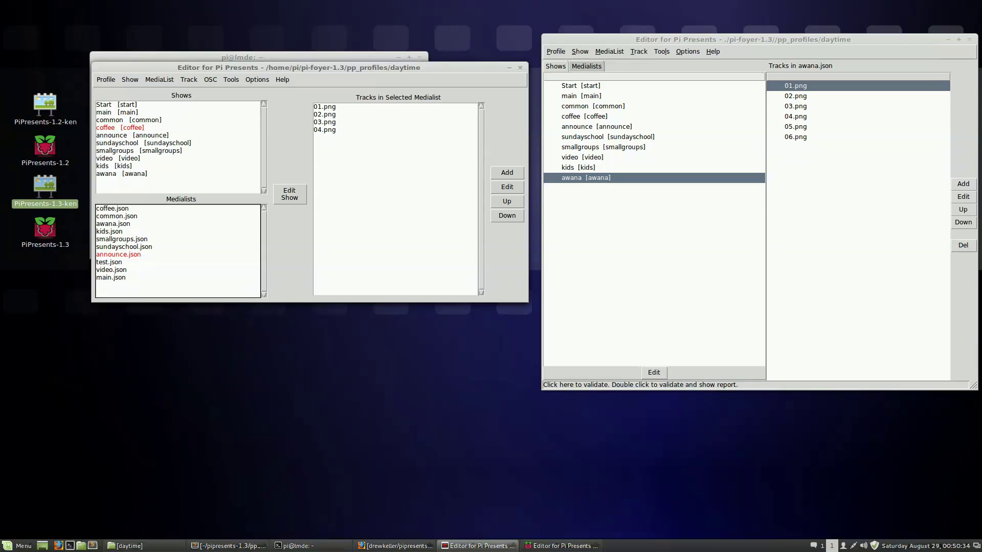
# View the tracks of main.json and sundayschool.json in the newer editor's medialists, and those of the coffee show.
pyautogui.click(585, 66)
pyautogui.click(576, 137)
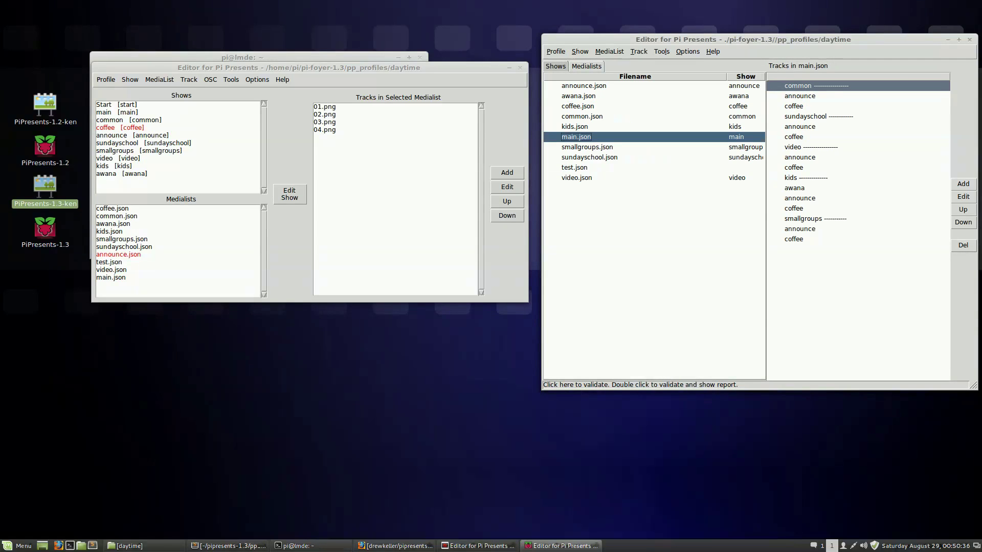
pyautogui.click(590, 157)
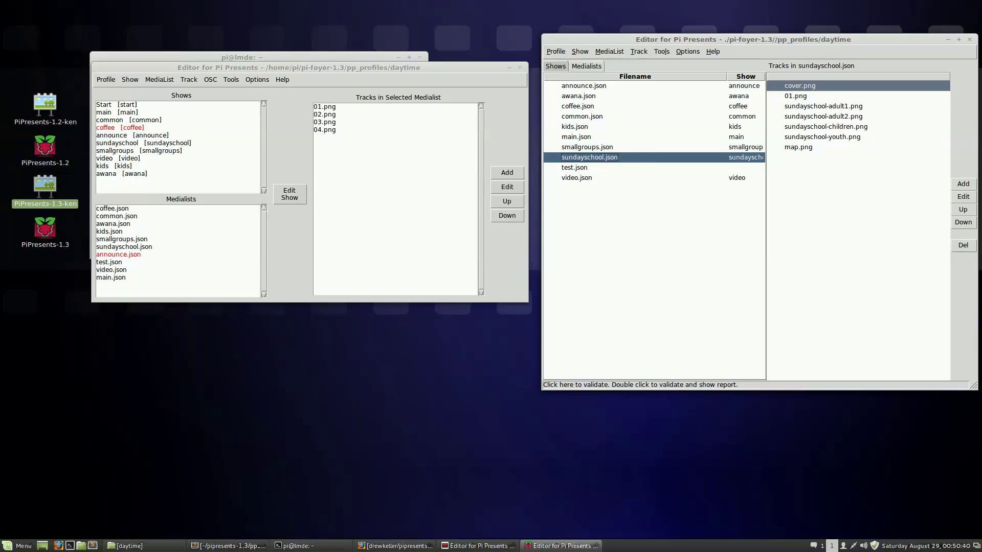
pyautogui.click(555, 66)
pyautogui.click(585, 116)
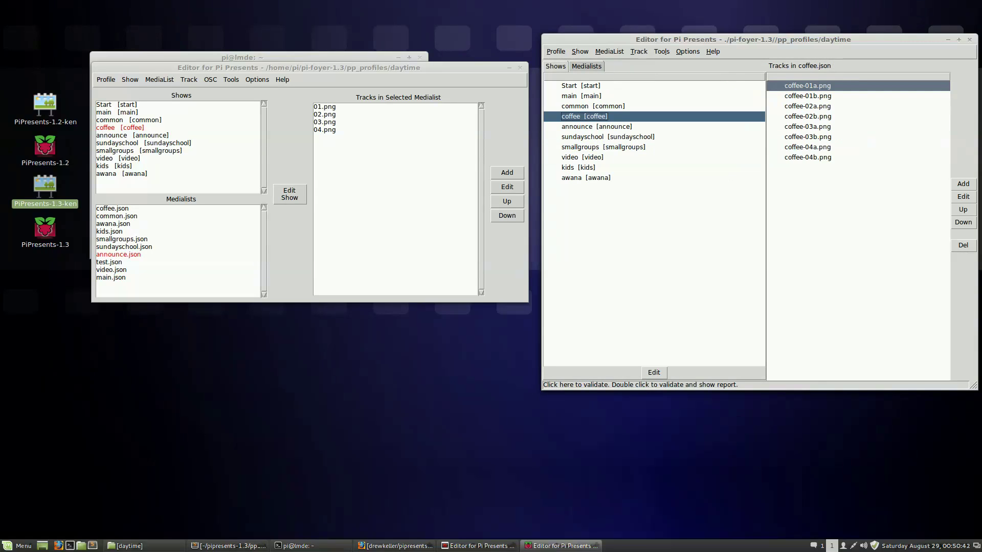
# Select the smallgroups.json medialist, return to the matching show in the show list and move the focus to its tracks.
pyautogui.click(586, 66)
pyautogui.click(587, 147)
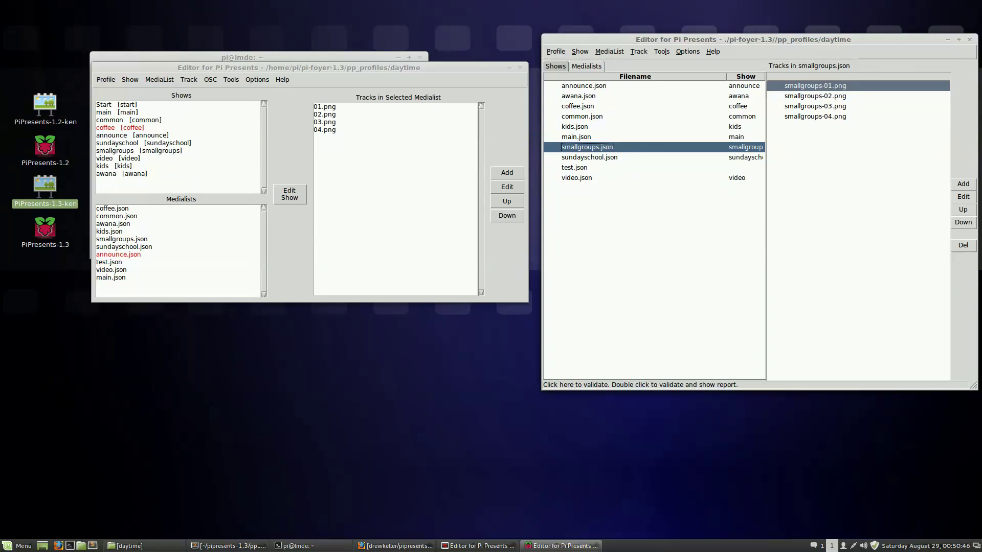
pyautogui.hotkey('ctrl', 'Tab')
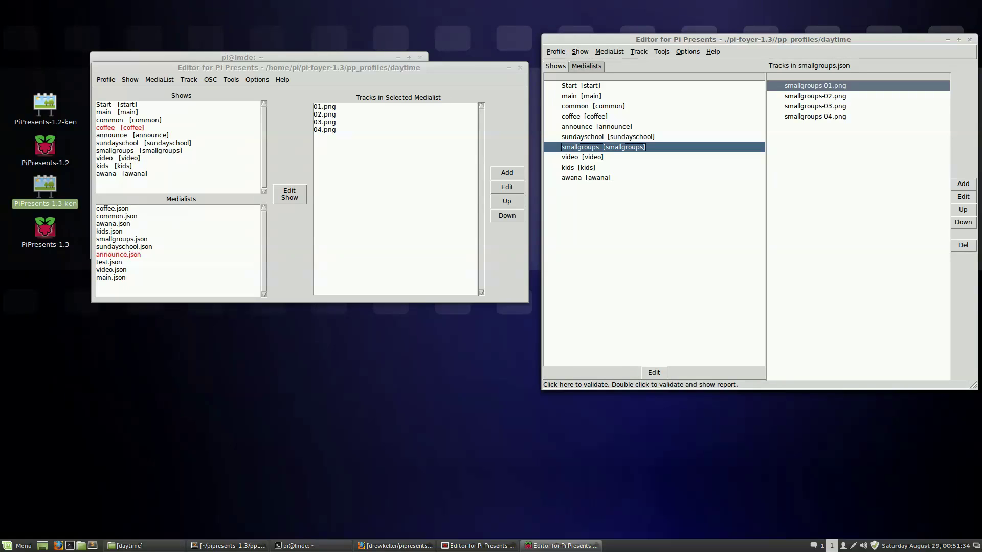
pyautogui.press('Tab')
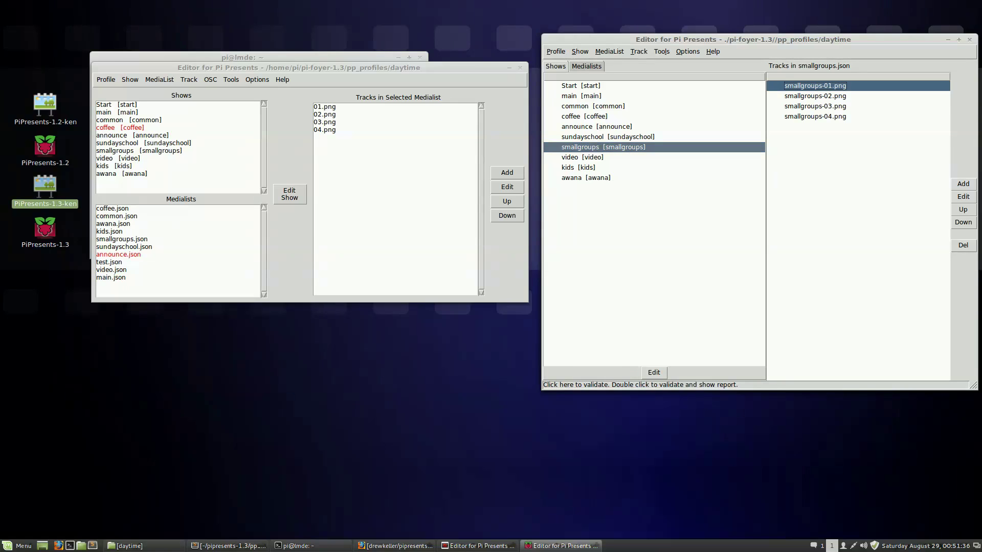
# Compare the track settings of smallgroups-03.png in the newer editor with those of 03.png in the original, and cancel both.
pyautogui.click(816, 106)
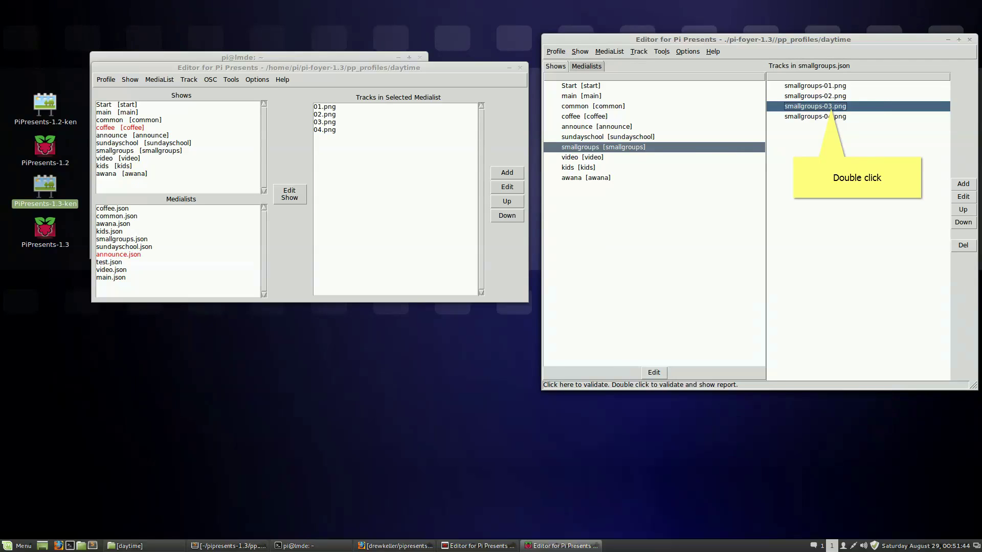
pyautogui.doubleClick(831, 107)
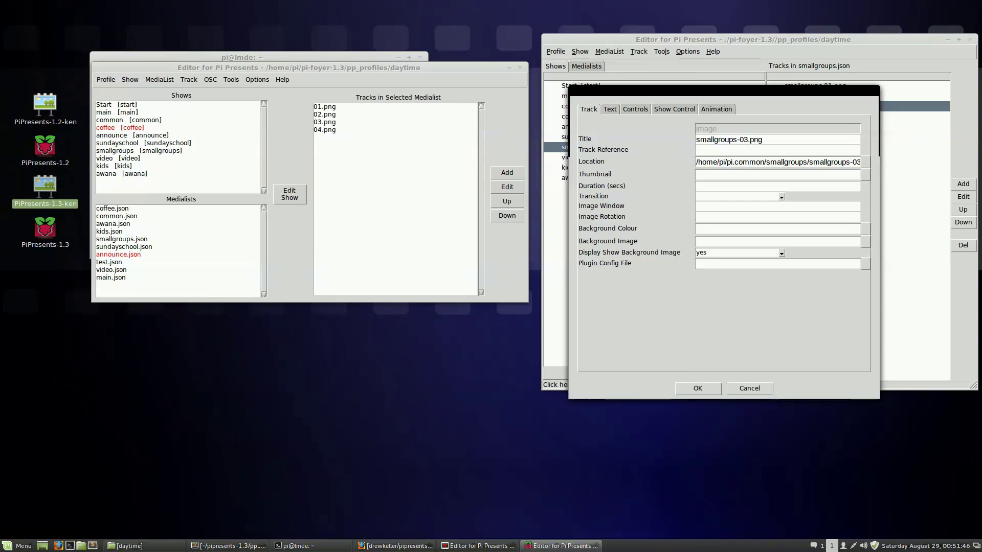
pyautogui.click(324, 122)
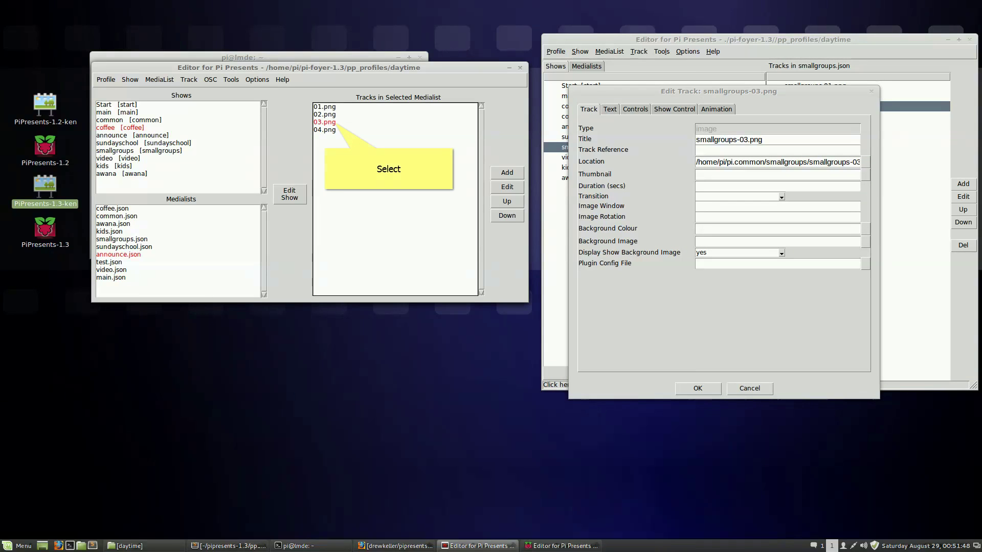
pyautogui.click(507, 187)
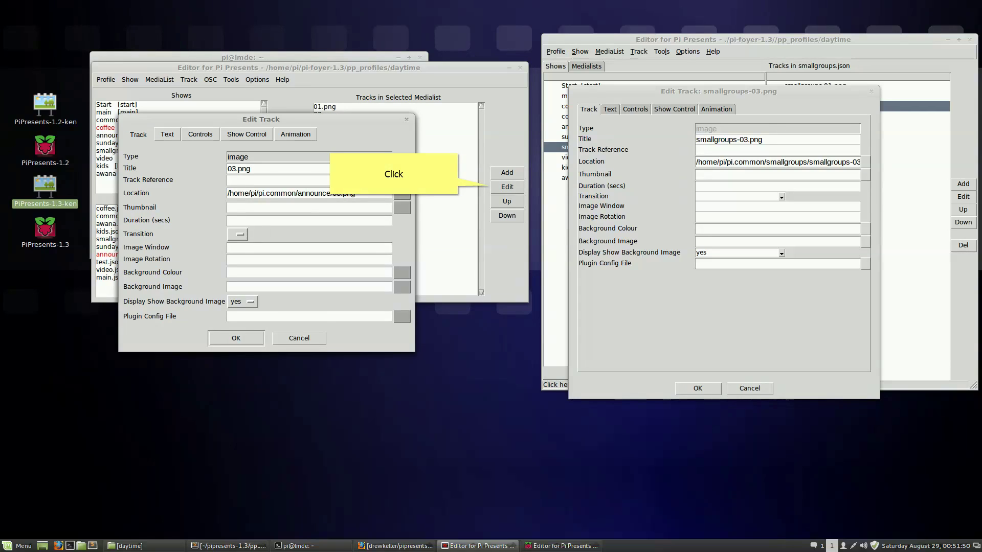
pyautogui.click(299, 338)
pyautogui.click(750, 389)
# Open the settings of the smallgroups-02.png track and of the sundayschool show for viewing, cancelling each without changes.
pyautogui.doubleClick(815, 95)
pyautogui.click(750, 388)
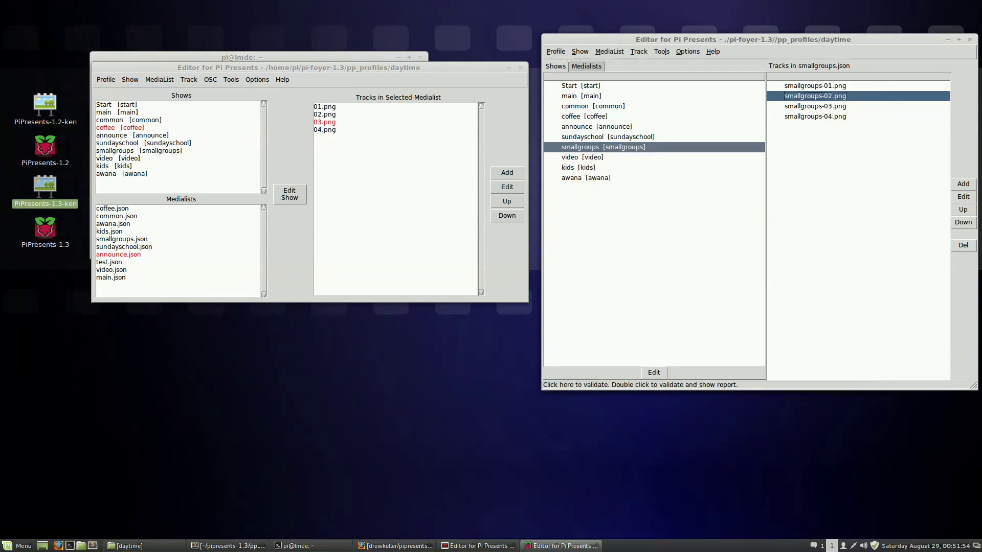
pyautogui.doubleClick(607, 136)
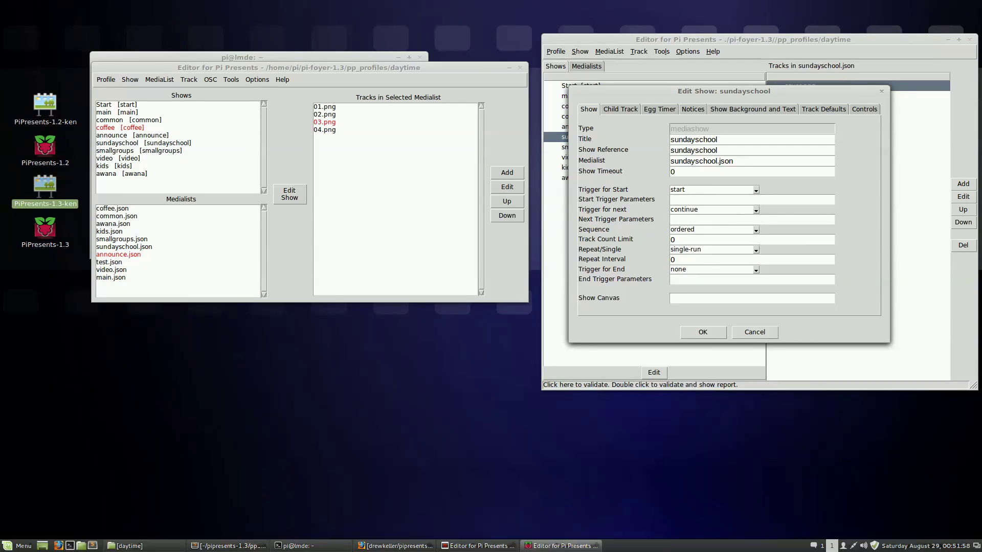
pyautogui.click(754, 332)
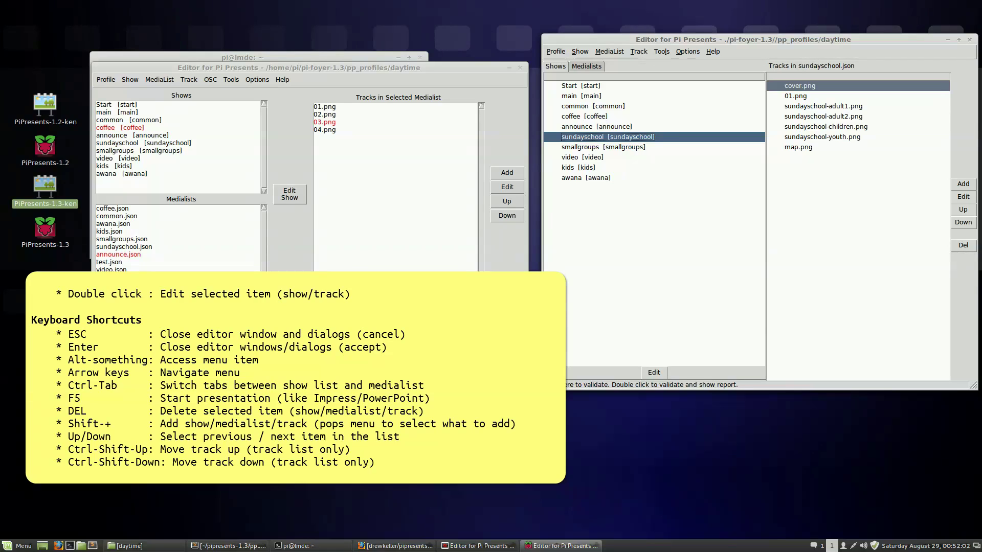
# Open the sundayschool-adult2.png track for editing, look through its settings pages up to Show Control, and close it.
pyautogui.doubleClick(823, 116)
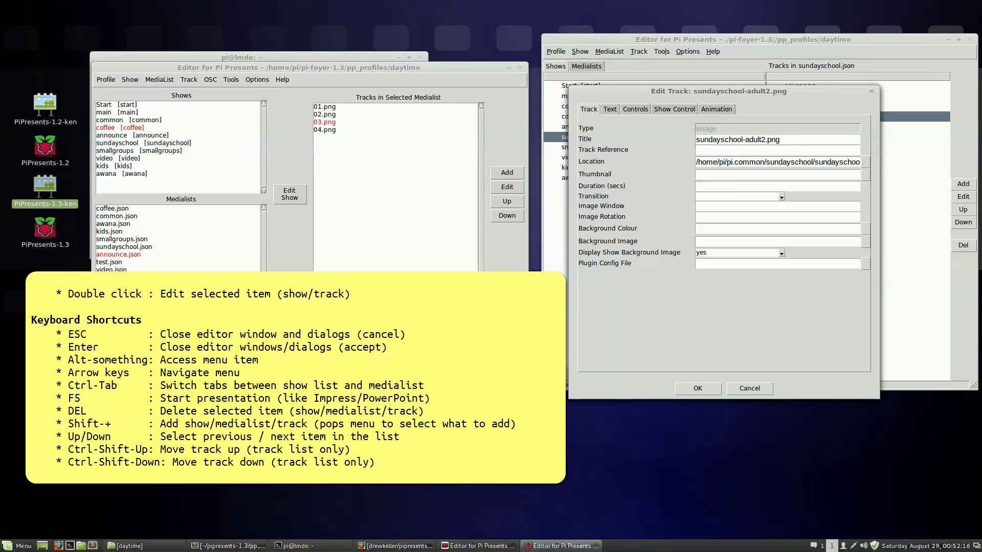
pyautogui.hotkey('ctrl', 'Tab')
pyautogui.hotkey('ctrl', 'Tab')
pyautogui.hotkey('ctrl', 'Tab')
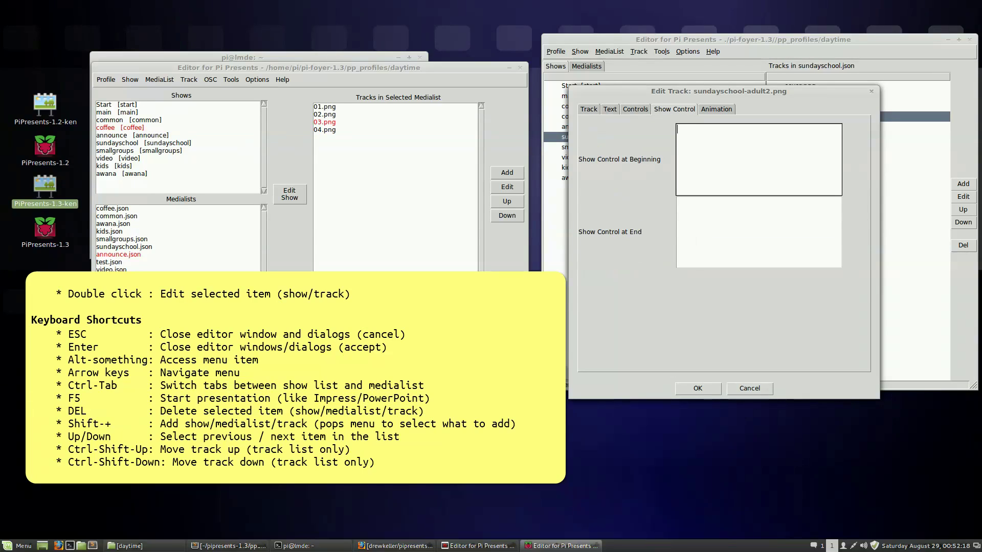
pyautogui.press('Return')
pyautogui.press('BackSpace')
pyautogui.hotkey('ctrl', 'shift', 'Tab')
pyautogui.hotkey('ctrl', 'shift', 'Tab')
pyautogui.click(660, 214)
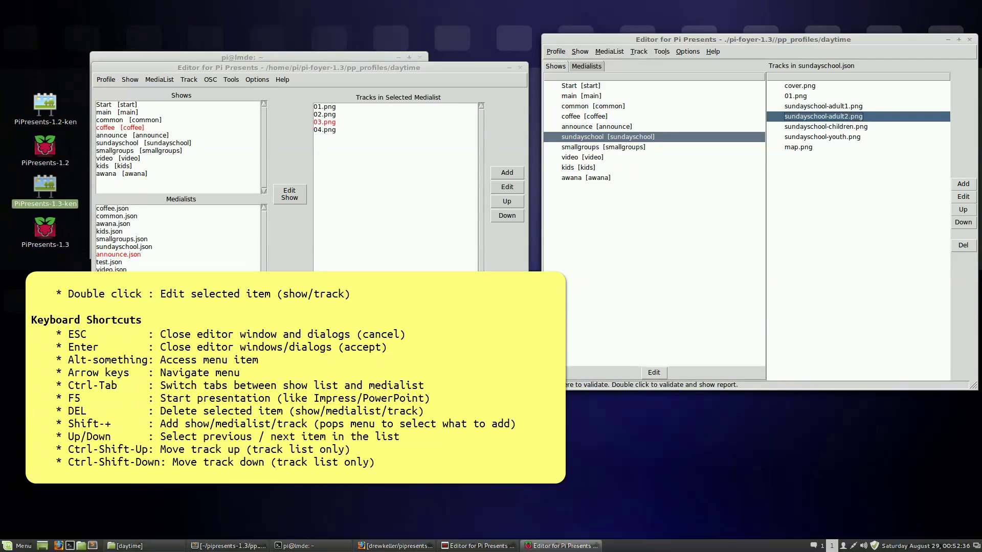
# Review the profile and medialist commands of the newer editor without choosing any.
pyautogui.hotkey('alt', 'p')
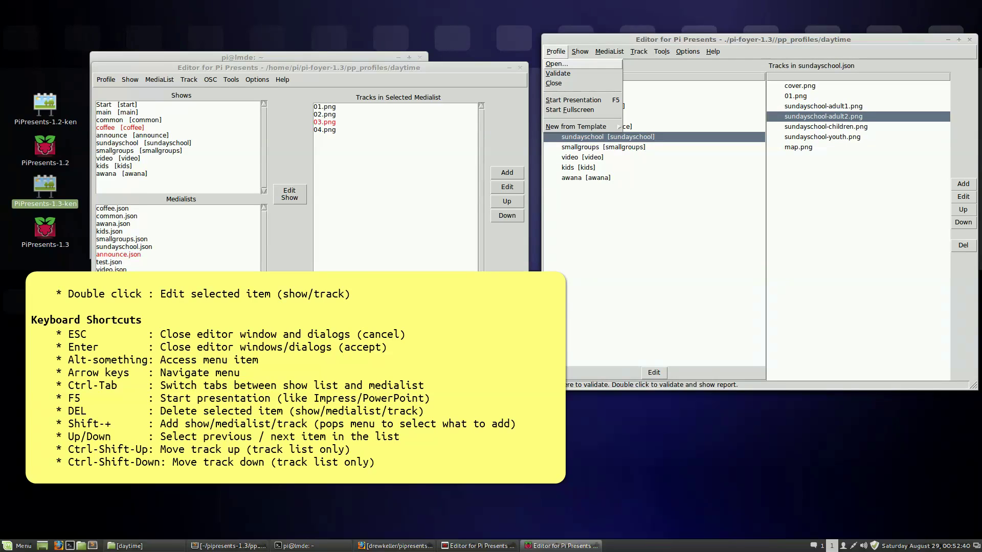
pyautogui.press('Escape')
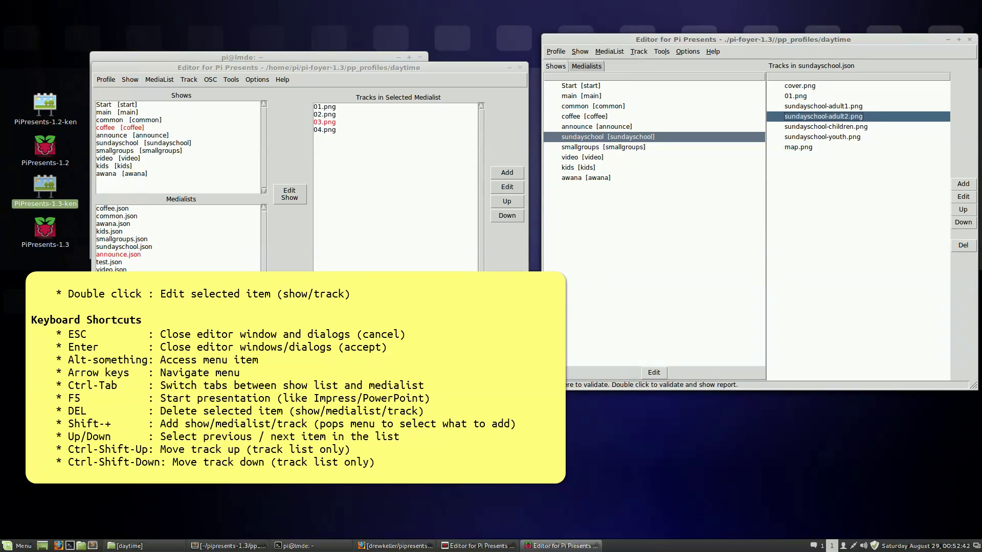
pyautogui.hotkey('alt', 'm')
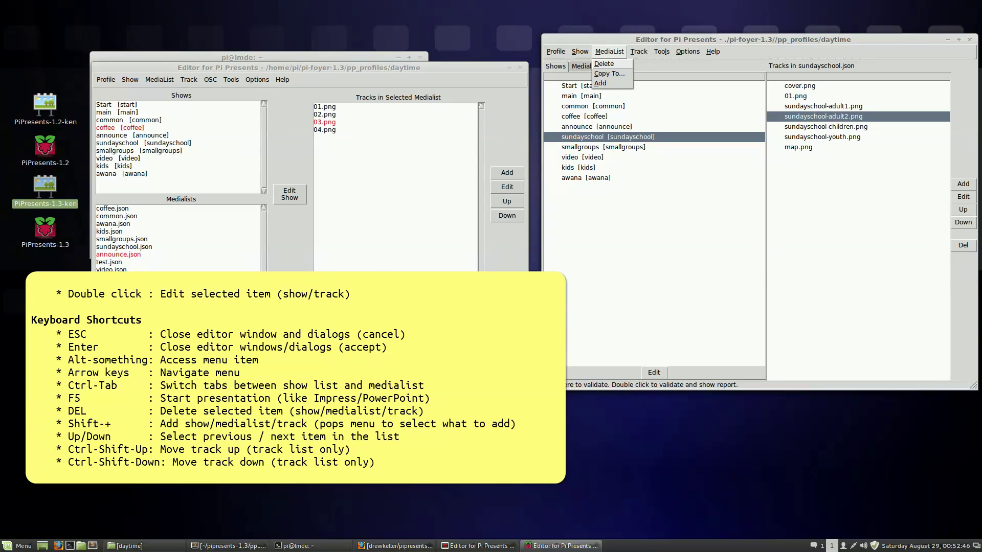
pyautogui.press('Escape')
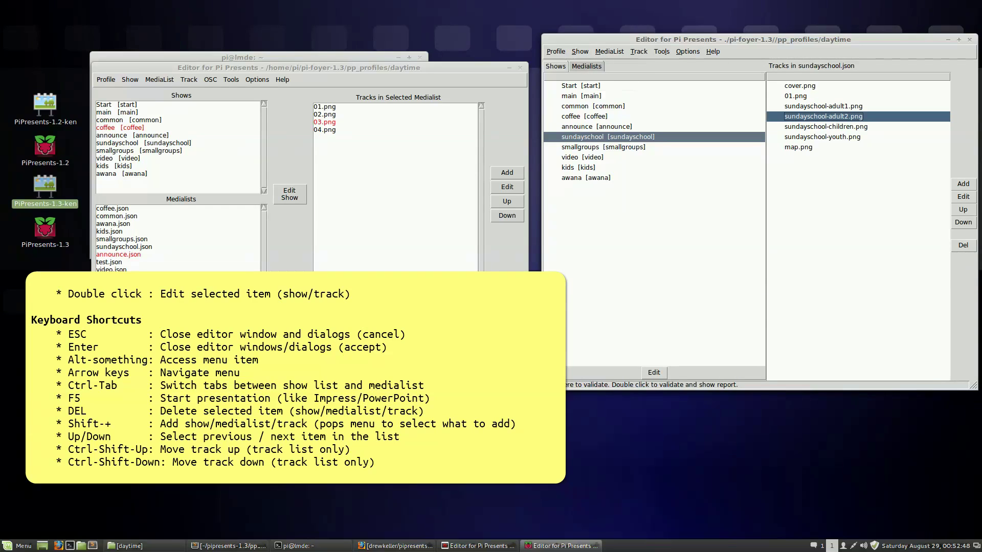
# Examine the newer editor's track commands and the neighbouring command groups, and dismiss them without choosing any.
pyautogui.hotkey('alt', 't')
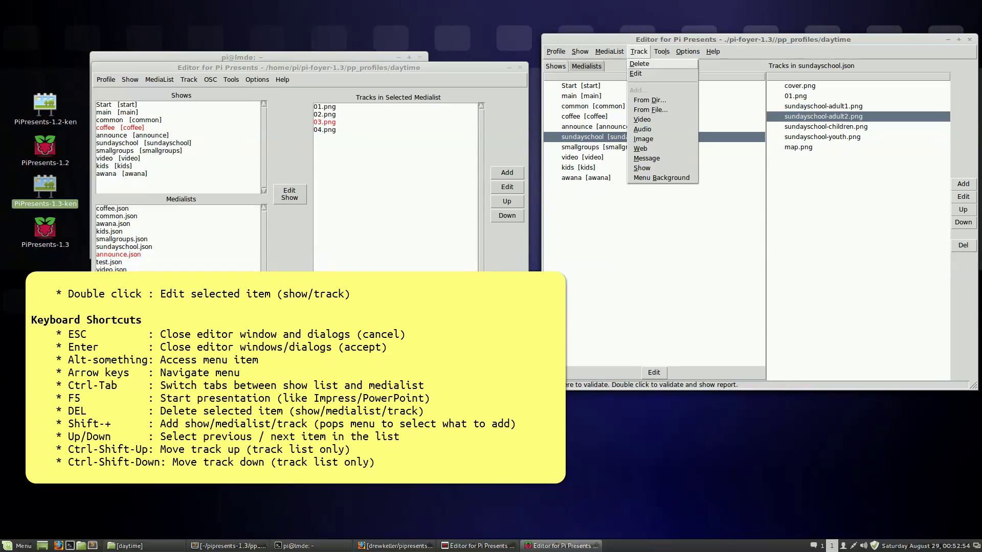
pyautogui.press('Left')
pyautogui.press('Left')
pyautogui.press('Left')
pyautogui.press('Right')
pyautogui.press('Right')
pyautogui.press('Right')
pyautogui.press('Right')
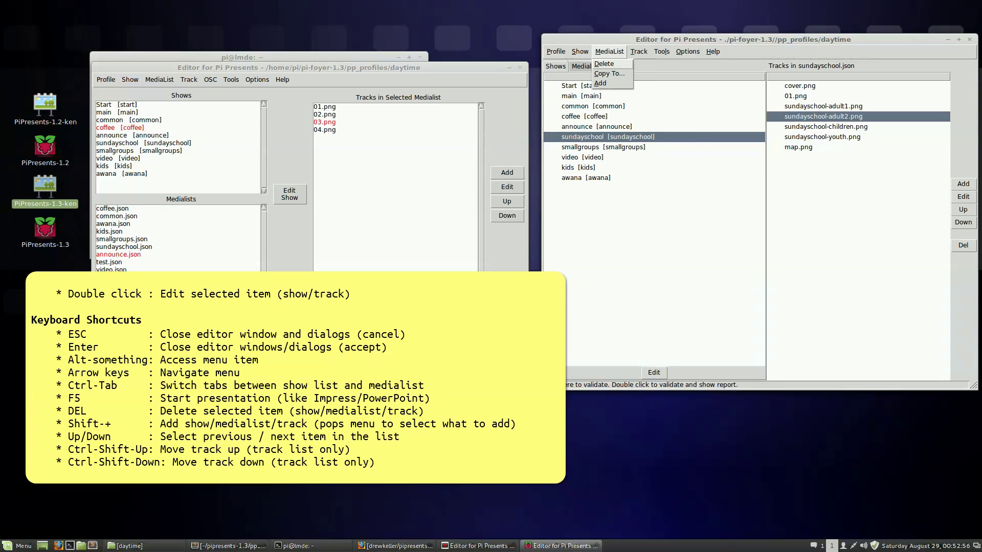
pyautogui.press('Left')
pyautogui.press('Down')
pyautogui.press('Down')
pyautogui.press('Down')
pyautogui.press('Down')
pyautogui.press('Down')
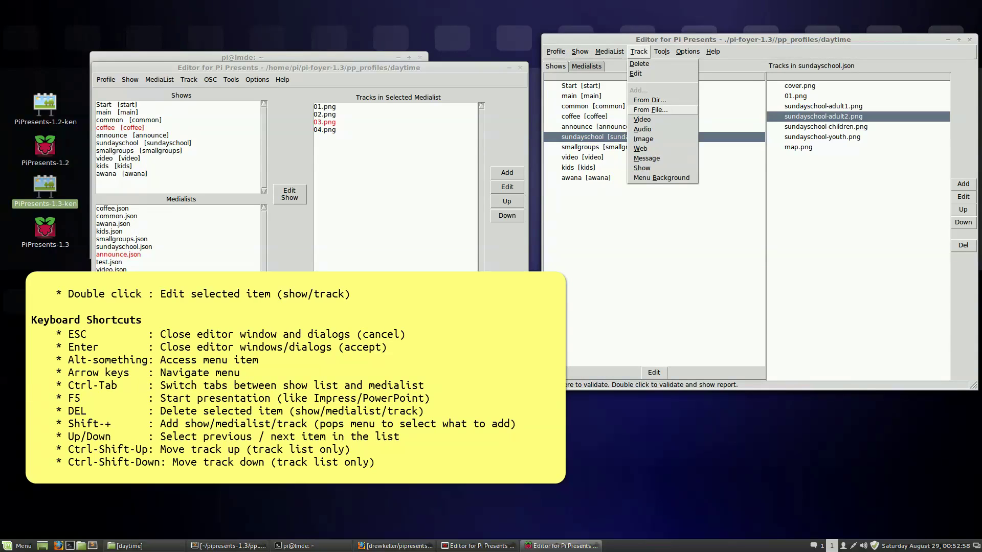
pyautogui.press('Up')
pyautogui.press('Up')
pyautogui.press('Up')
pyautogui.press('Up')
pyautogui.press('Down')
pyautogui.press('Down')
pyautogui.press('Right')
pyautogui.press('Left')
pyautogui.press('Down')
pyautogui.press('Down')
pyautogui.press('Up')
pyautogui.press('Up')
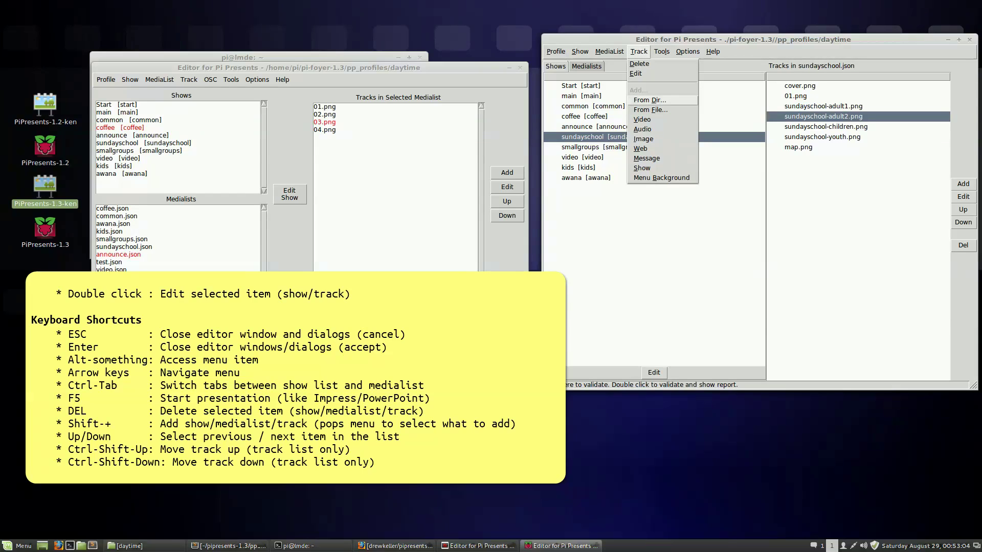
pyautogui.press('Down')
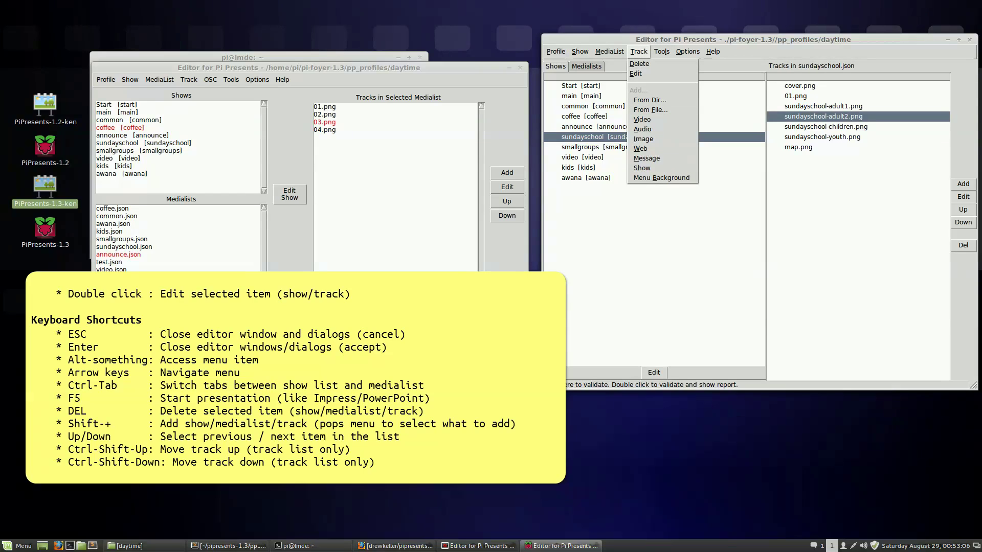
pyautogui.press('Down')
pyautogui.press('Down')
pyautogui.press('Down')
pyautogui.press('Escape')
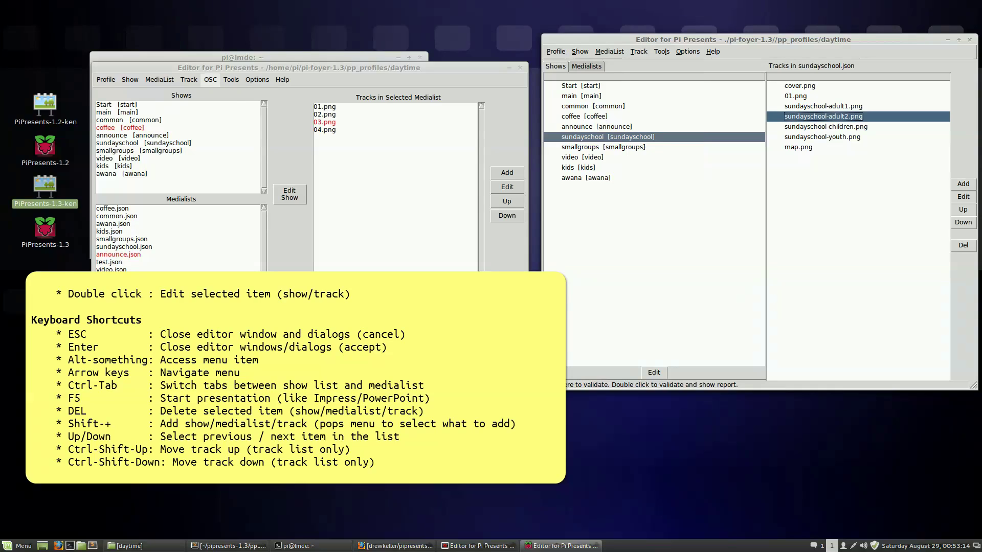
# Examine the original editor's track commands, including its options for new tracks, and dismiss them for comparison.
pyautogui.click(188, 79)
pyautogui.moveTo(207, 131)
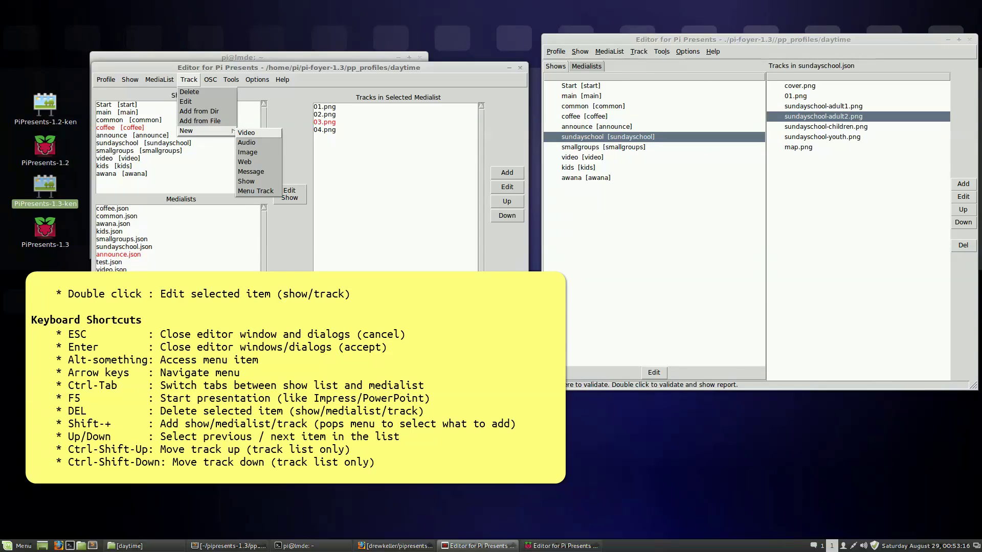
pyautogui.press('Up')
pyautogui.press('Right')
pyautogui.press('Left')
pyautogui.press('Down')
pyautogui.press('Up')
pyautogui.press('Escape')
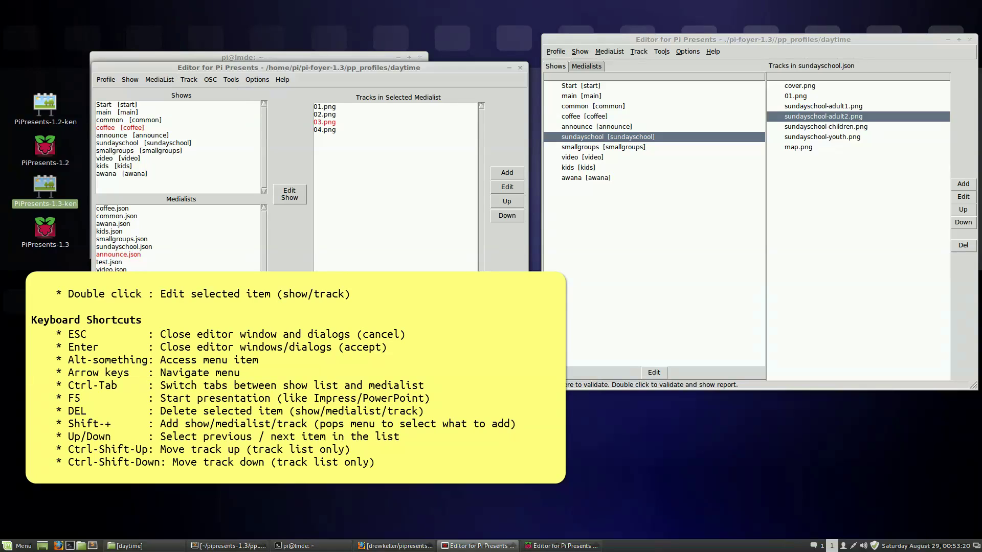
# Review the newer editor's track commands and dismiss them without choosing any.
pyautogui.hotkey('alt', 't')
pyautogui.click(638, 51)
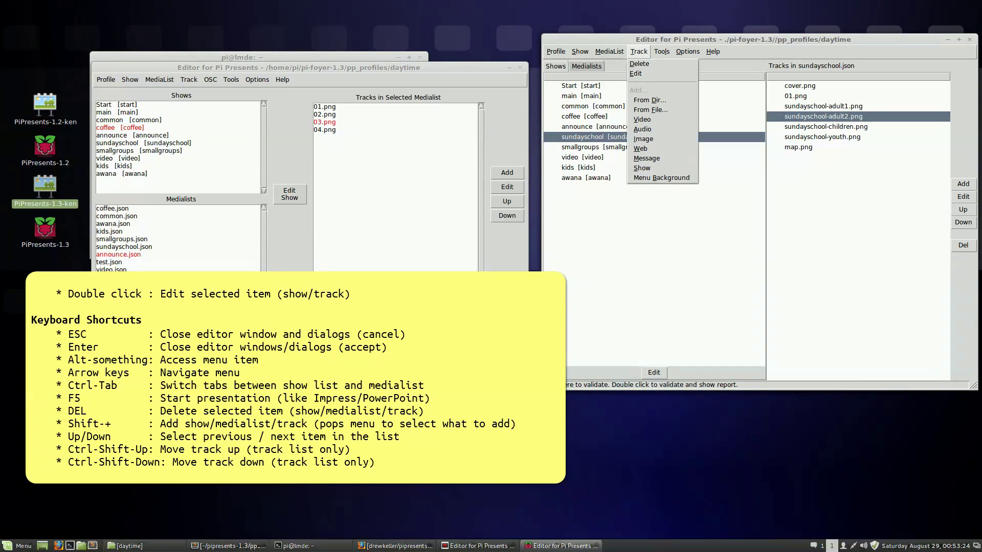
pyautogui.press('Escape')
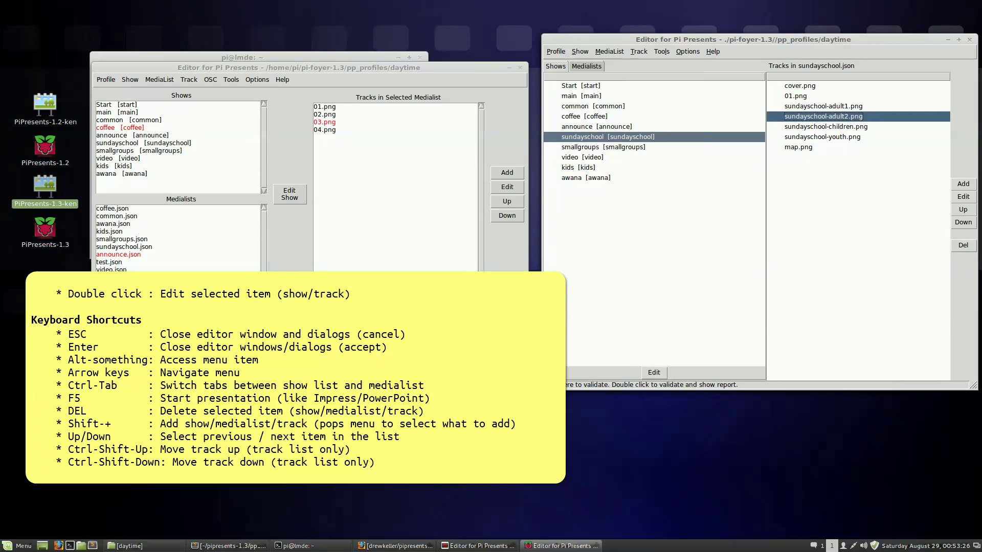
# Examine the context commands of the sundayschool-adult2.png and 01.png tracks in the newer editor, dismissing each set without choosing any.
pyautogui.hotkey('shift', '+')
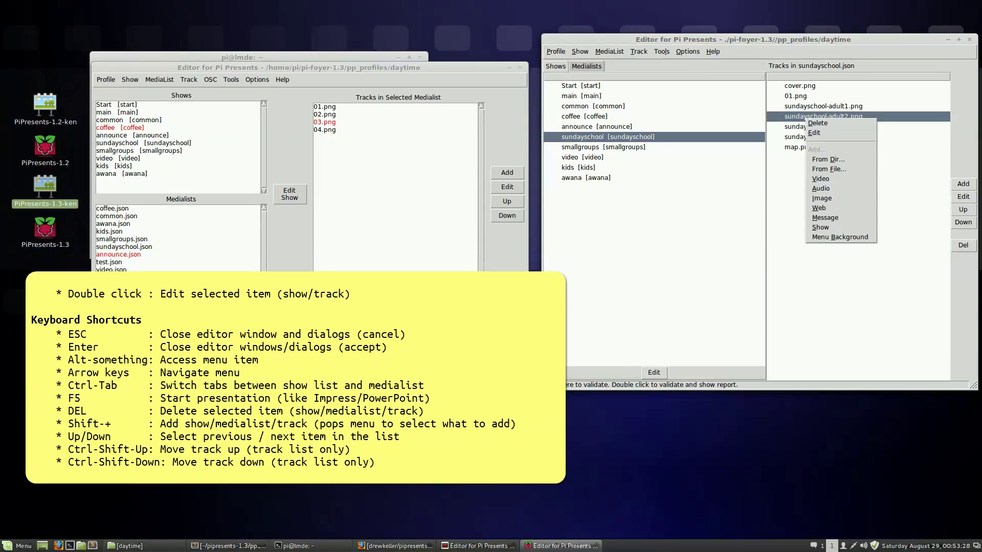
pyautogui.press('Down')
pyautogui.press('Down')
pyautogui.press('Down')
pyautogui.press('Up')
pyautogui.press('Up')
pyautogui.press('Down')
pyautogui.press('Up')
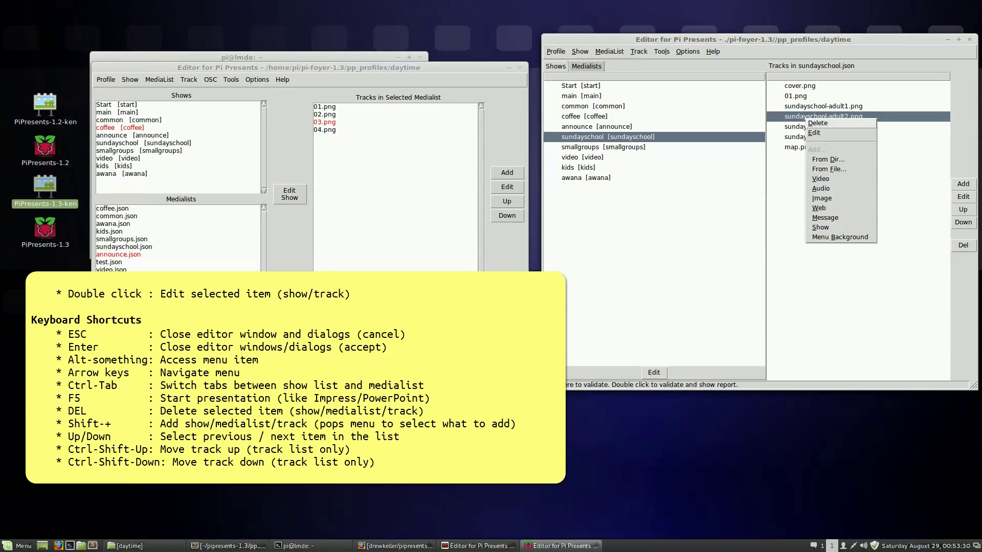
pyautogui.press('Escape')
pyautogui.rightClick(802, 96)
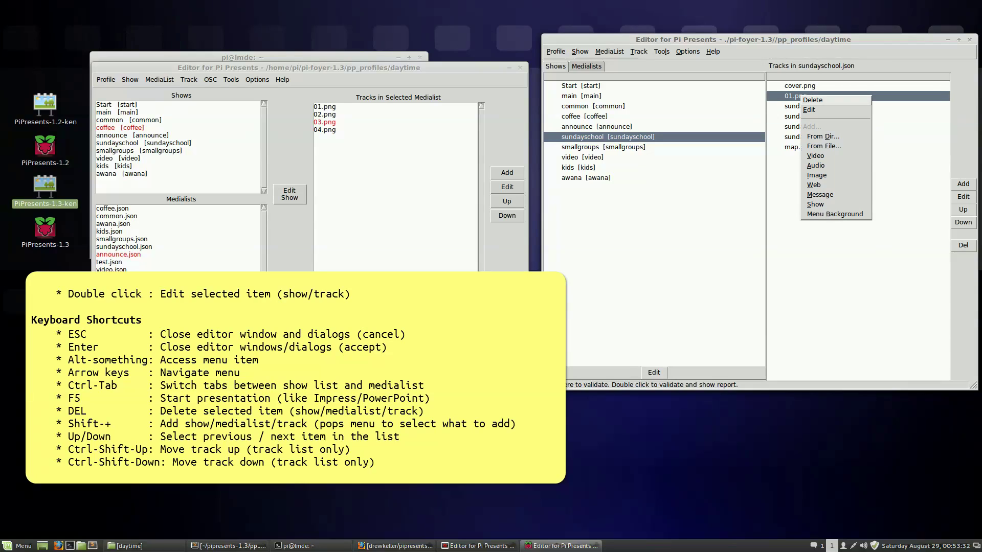
pyautogui.press('Escape')
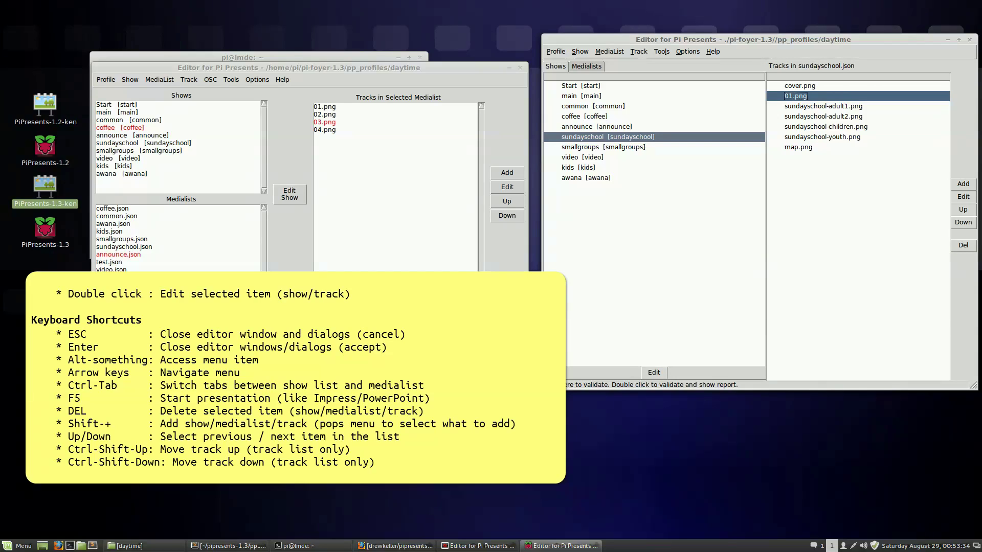
# Review the newer editor's options for adding a track without choosing any, and select the sundayschool-adult2.png track.
pyautogui.hotkey('shift', '+')
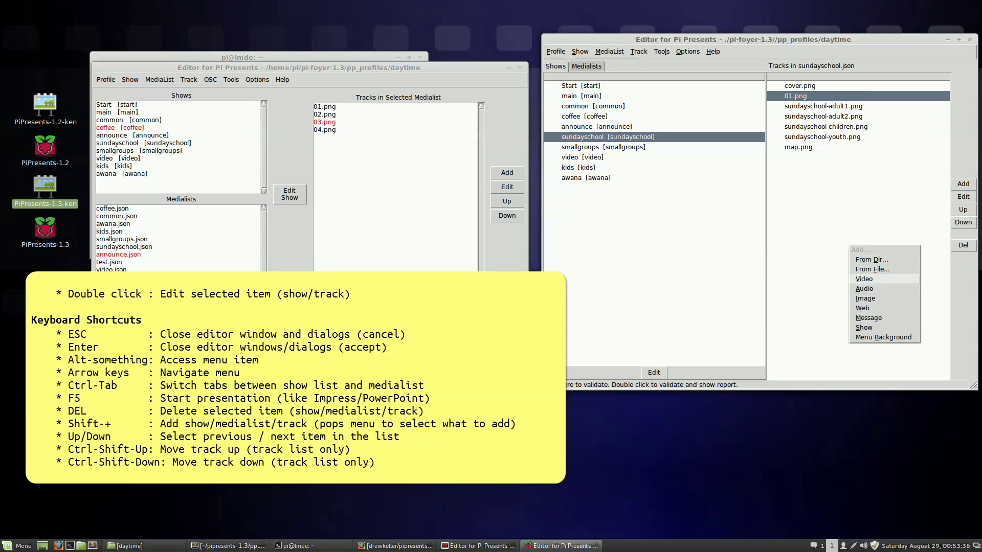
pyautogui.press('Escape')
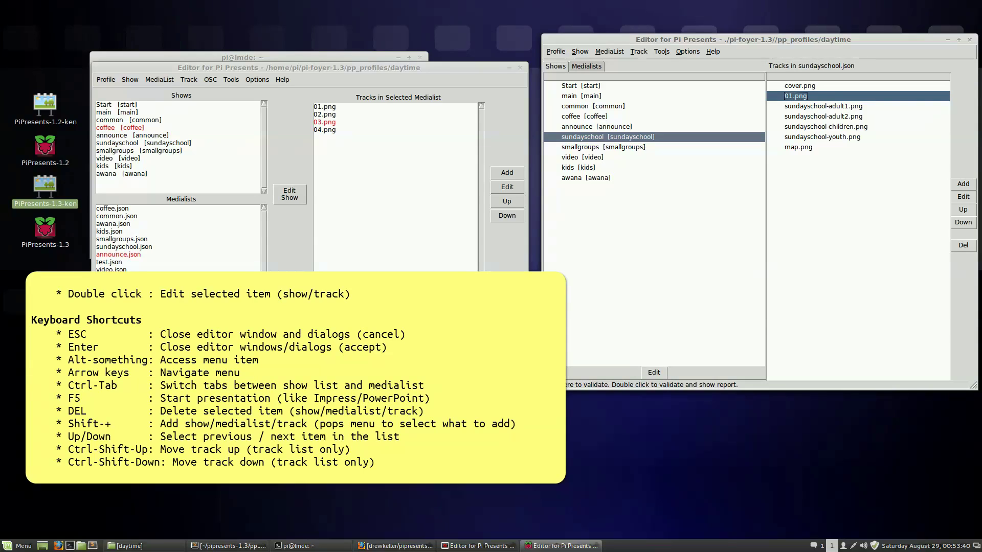
pyautogui.hotkey('shift', '+')
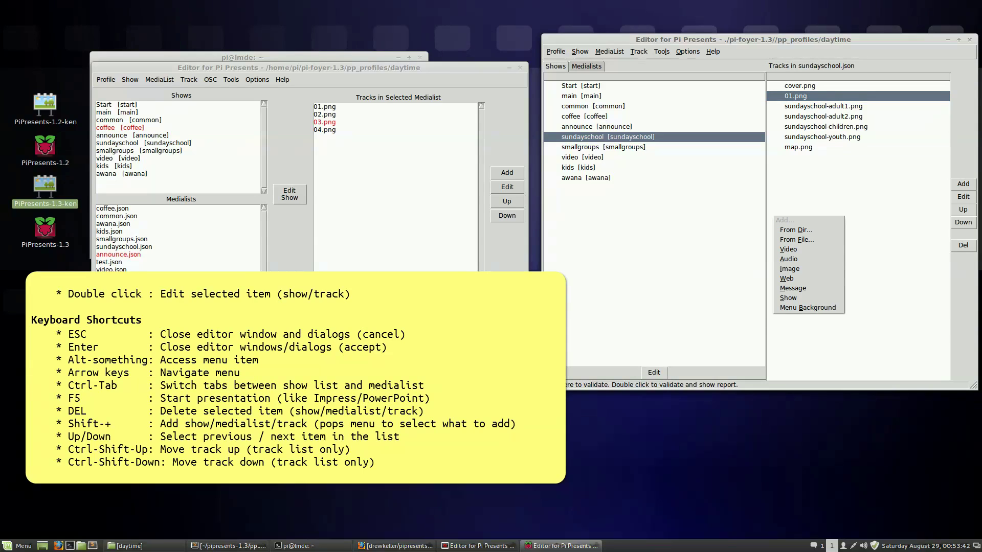
pyautogui.press('Down')
pyautogui.press('Escape')
pyautogui.click(823, 117)
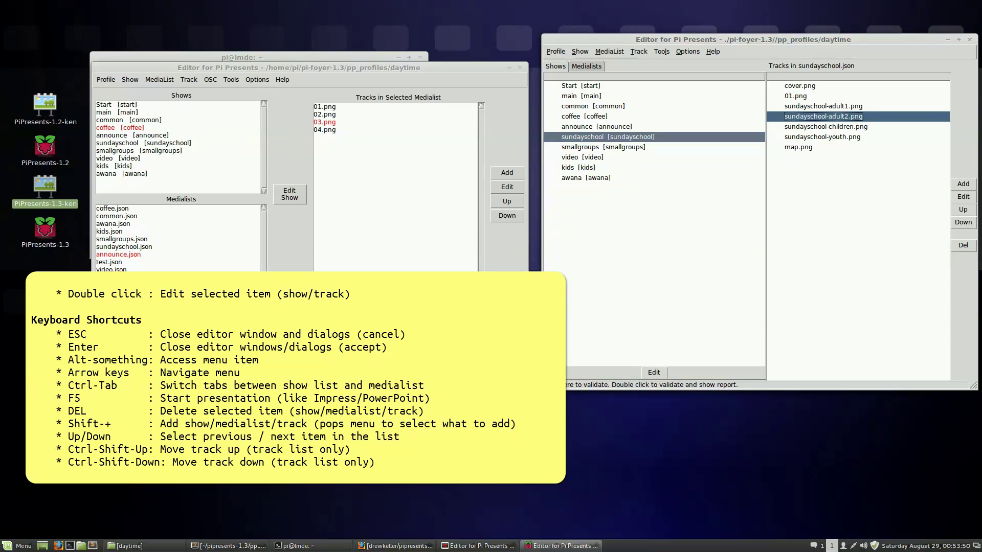
# Switch to the original editor, look at its track commands for comparison, and dismiss them.
pyautogui.hotkey('alt', 'Tab')
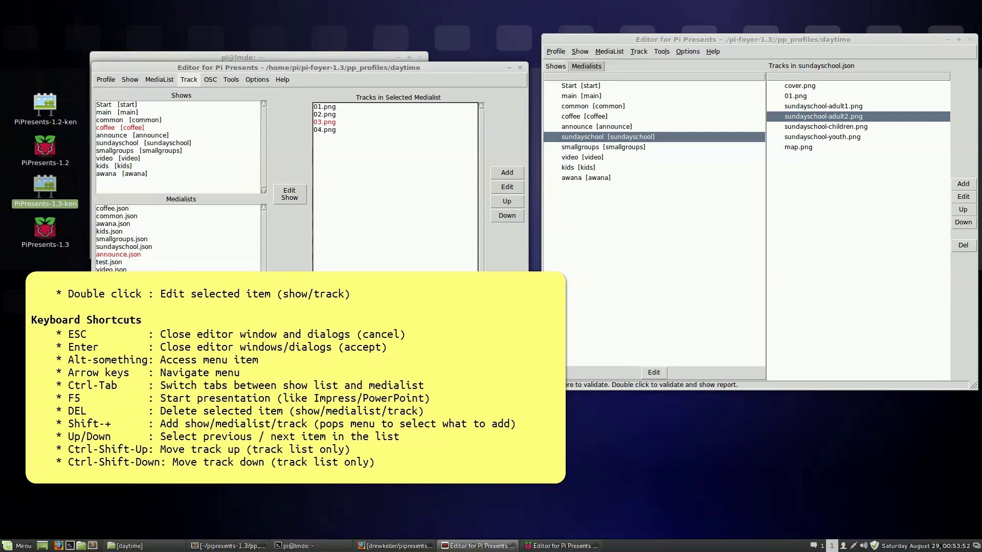
pyautogui.click(189, 79)
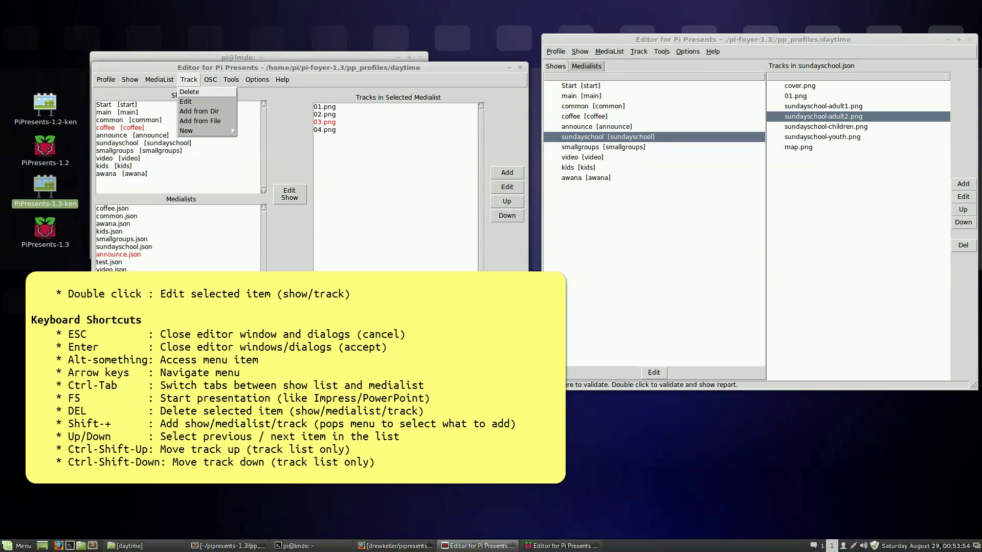
pyautogui.press('Escape')
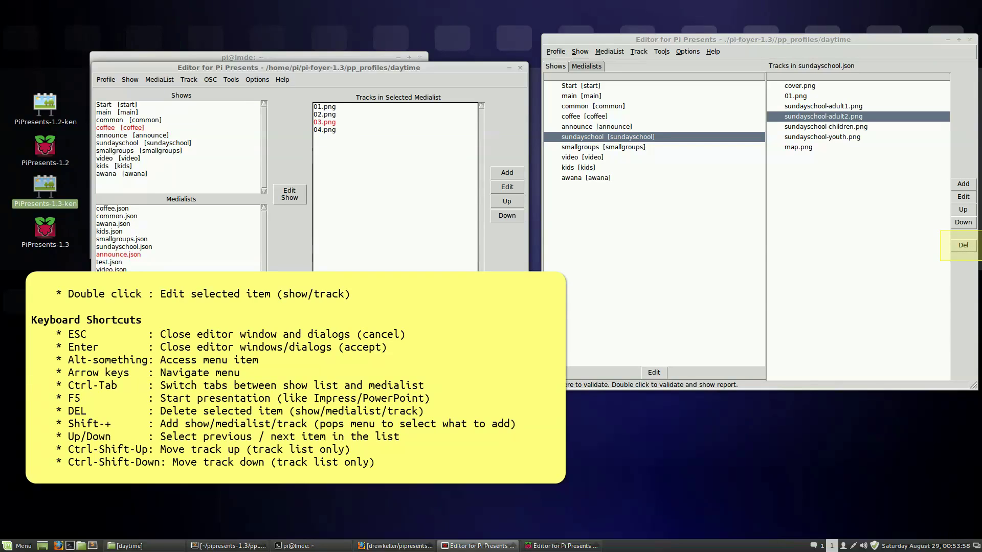
# Bring up the delete confirmation for sundayschool-children.png in the newer editor and place it just below the track names.
pyautogui.click(826, 126)
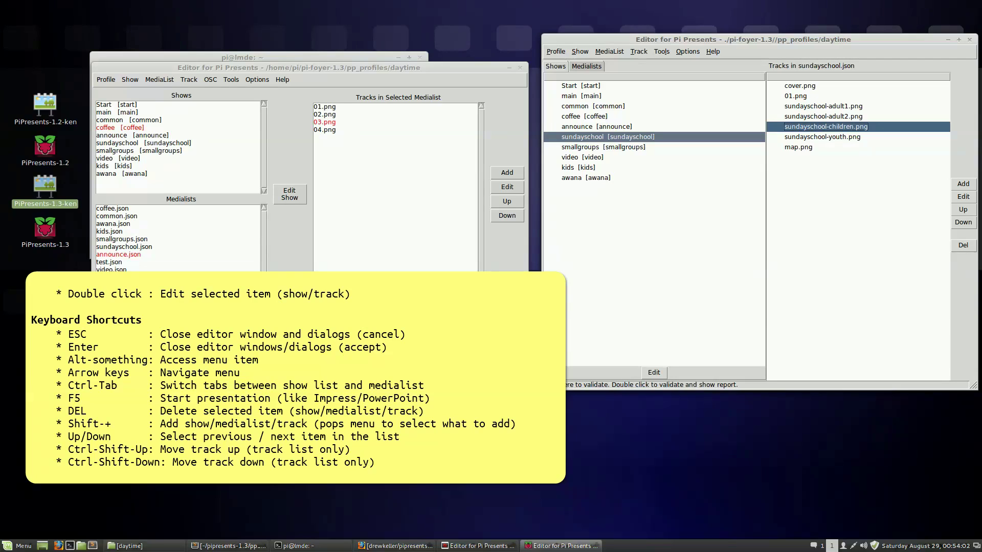
pyautogui.press('Delete')
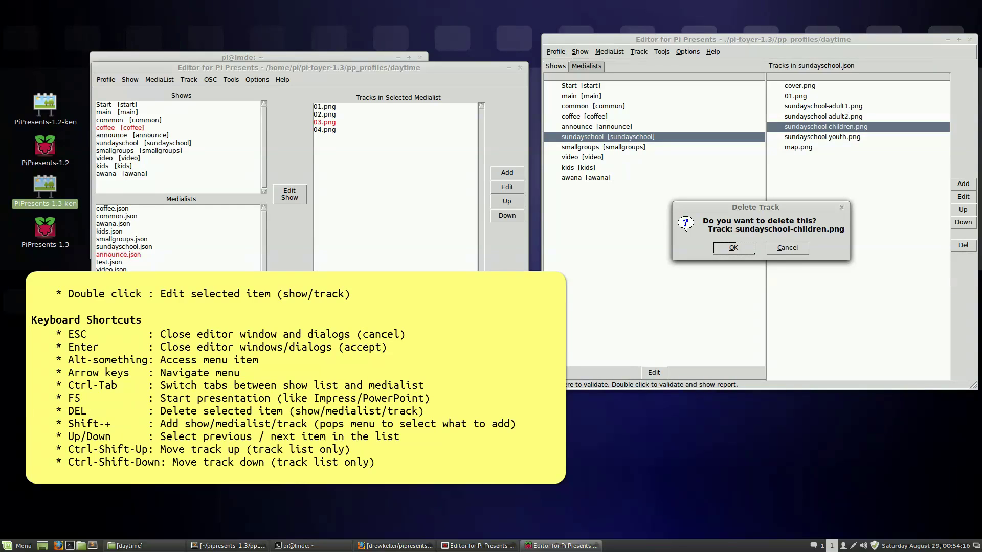
pyautogui.moveTo(755, 207); pyautogui.dragTo(847, 160)
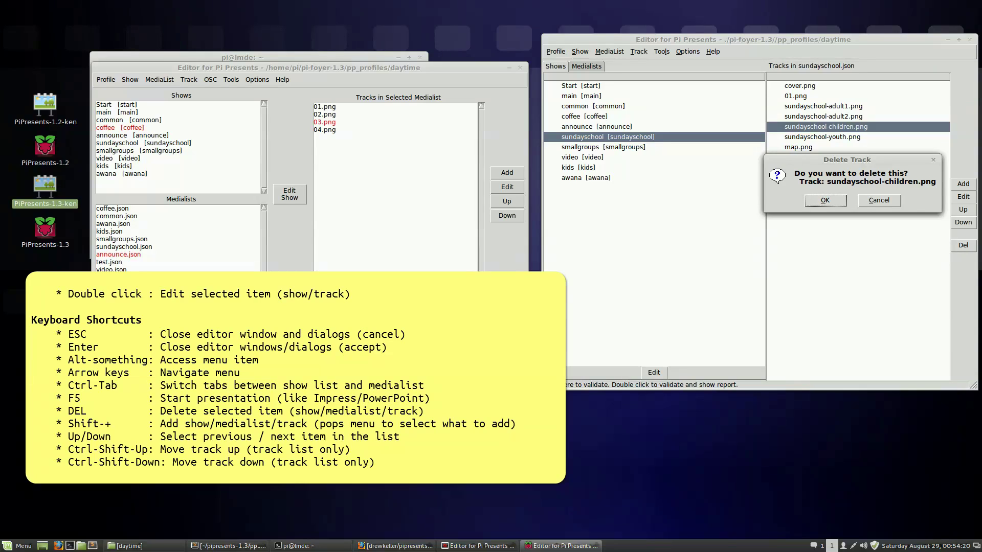
# Bring up the original editor's delete confirmation for 03.png for comparison, and cancel the deletions in both editors.
pyautogui.click(324, 122)
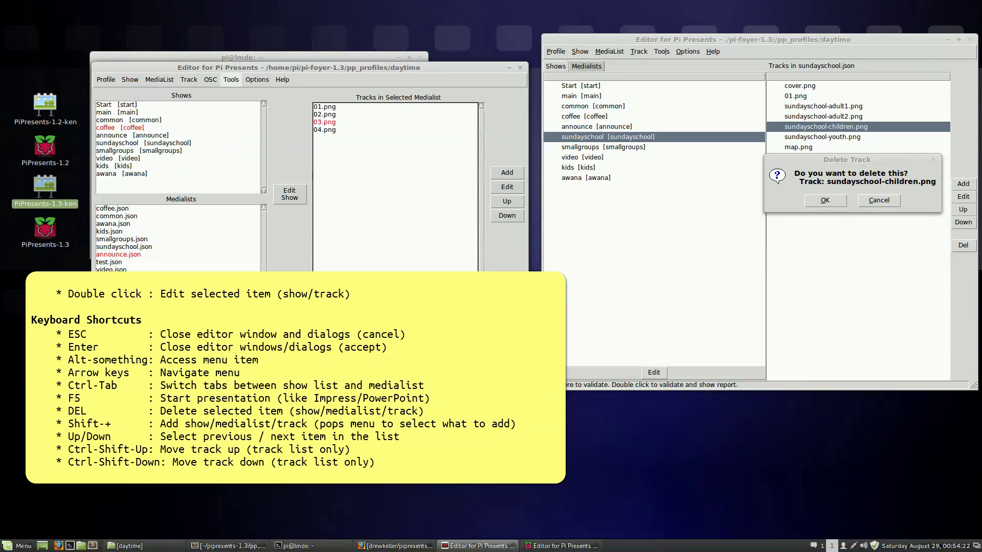
pyautogui.click(188, 80)
pyautogui.press('Return')
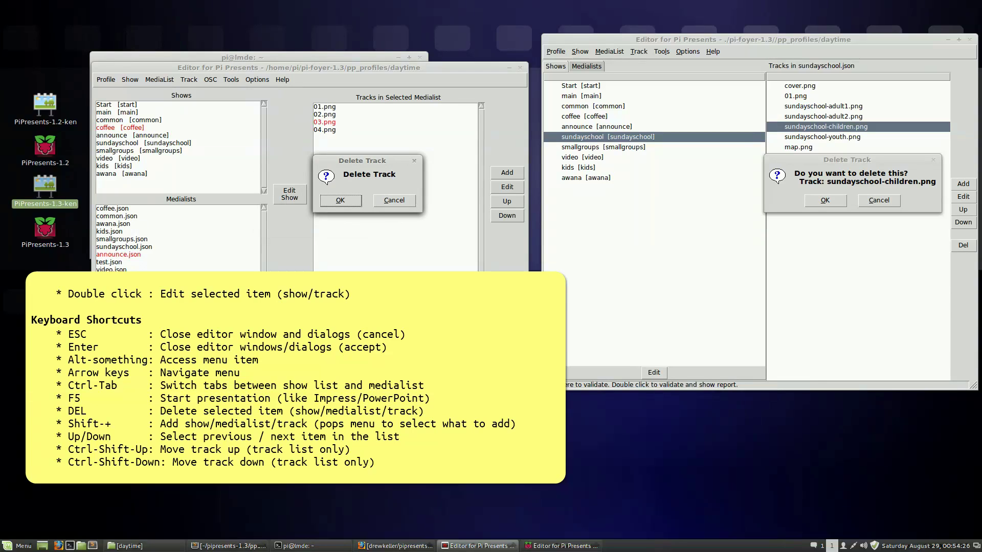
pyautogui.press('Escape')
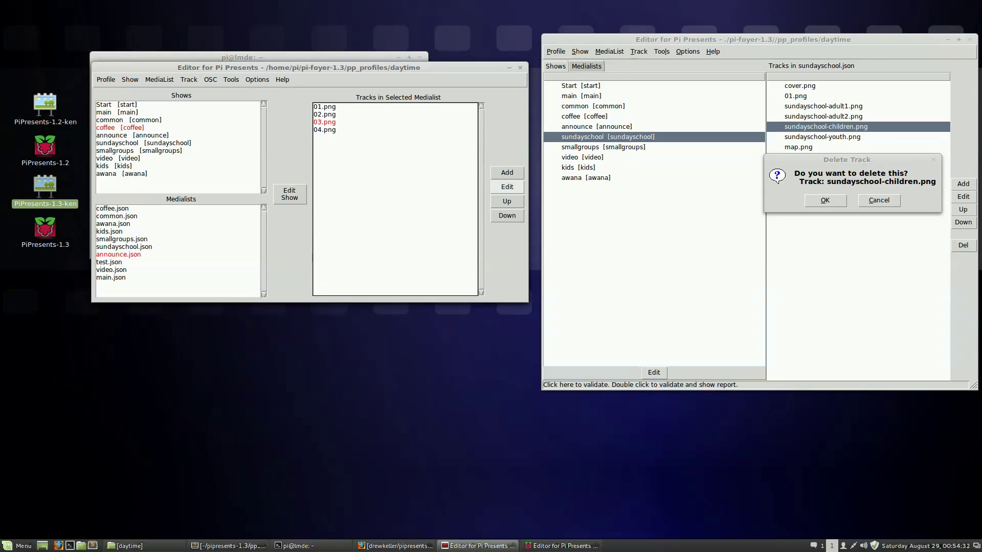
pyautogui.click(878, 200)
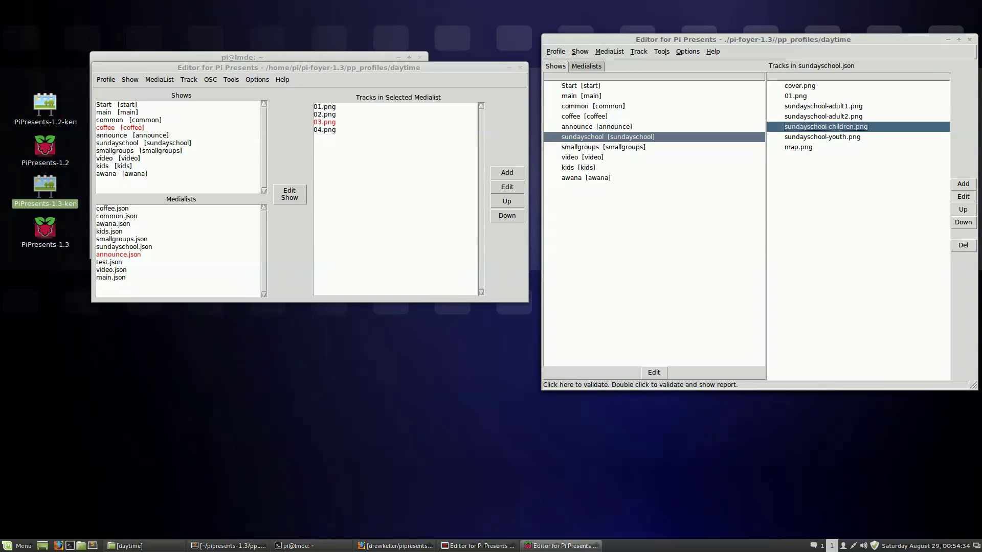